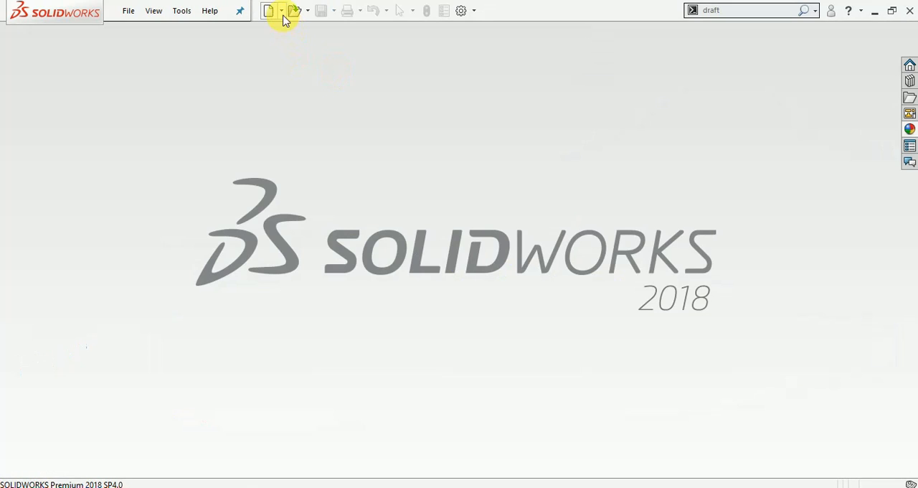
- Create a new part document and start a sketch on the Top plane
left_click(281, 11)
left_click(294, 31)
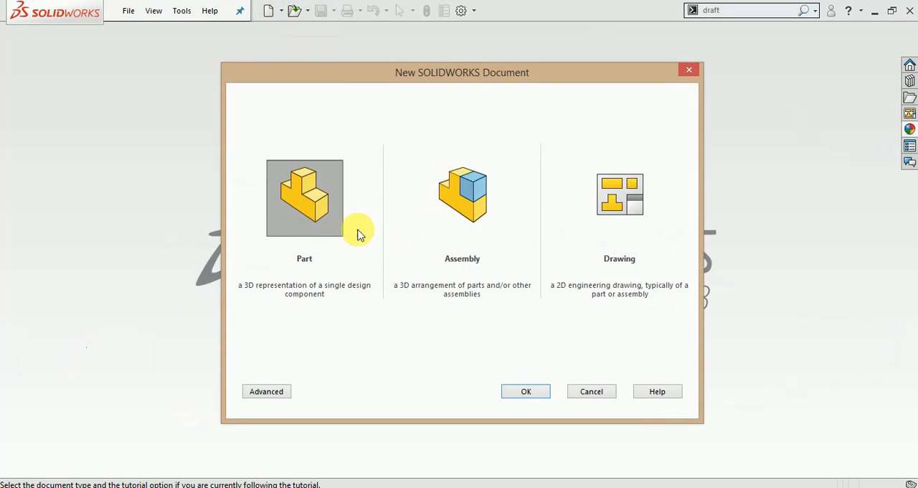
left_click(529, 391)
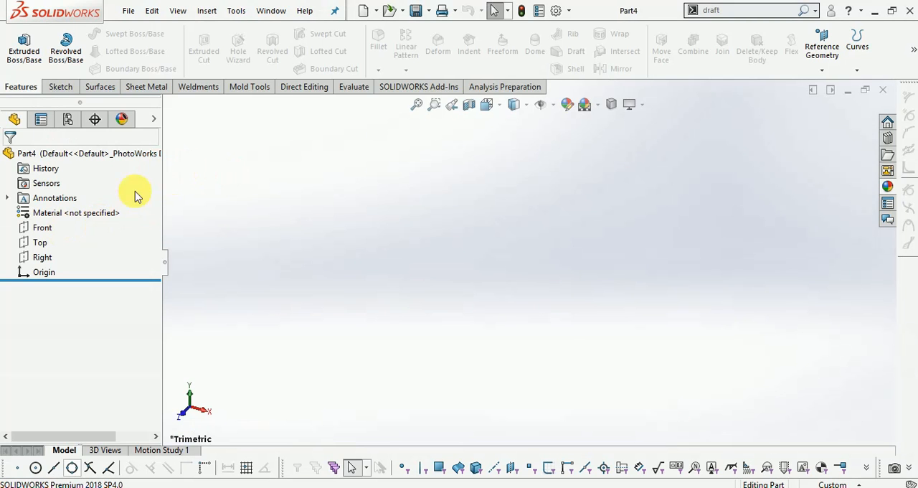
left_click(62, 87)
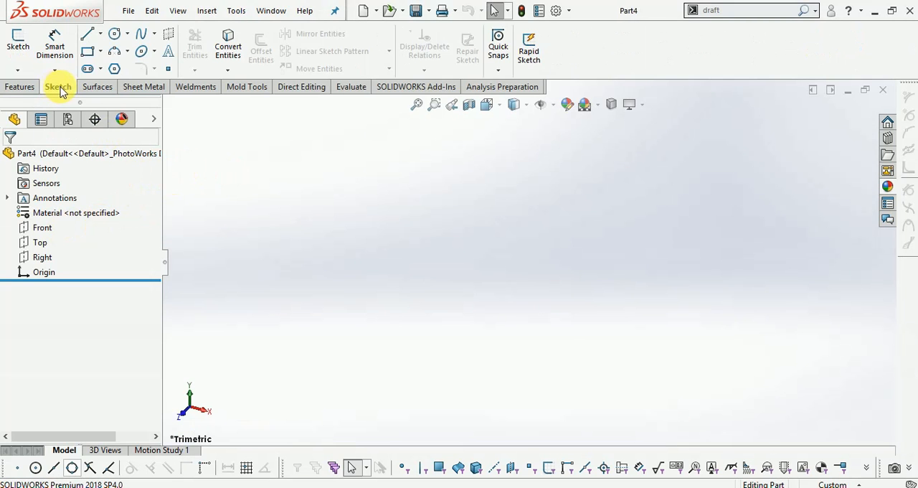
left_click(18, 40)
left_click(419, 266)
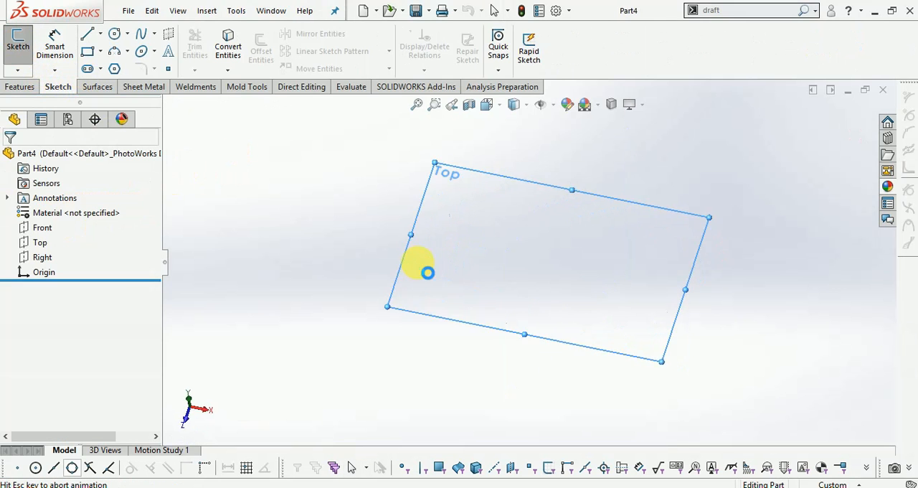
- Draw a horizontal construction centerline about 152 mm long from the origin in the negative X direction
left_click(100, 38)
left_click(116, 67)
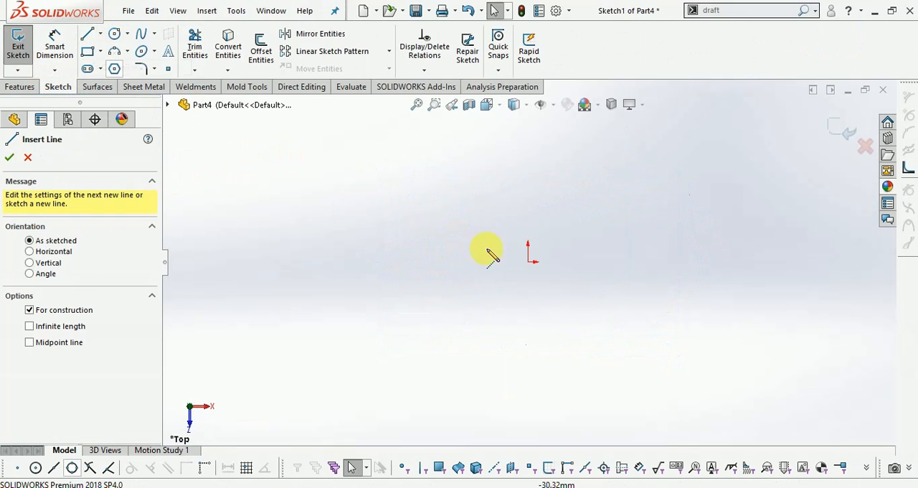
left_click(528, 262)
left_click(303, 262)
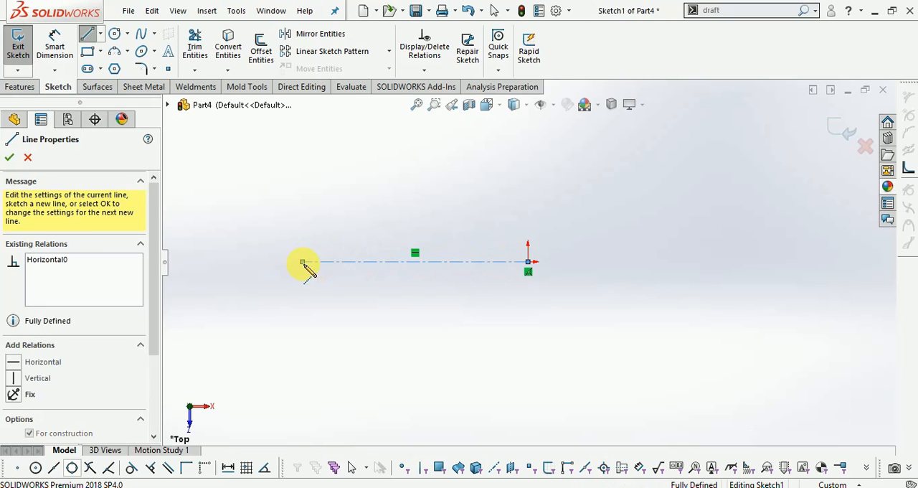
key("Escape")
scroll(378, 239, "down", 1)
scroll(453, 245, "up", 1)
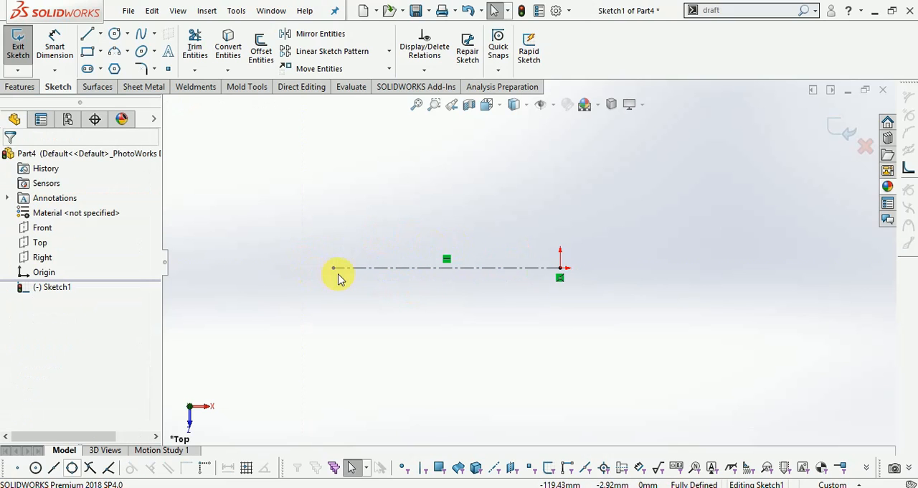
left_click_drag(332, 269, 278, 270)
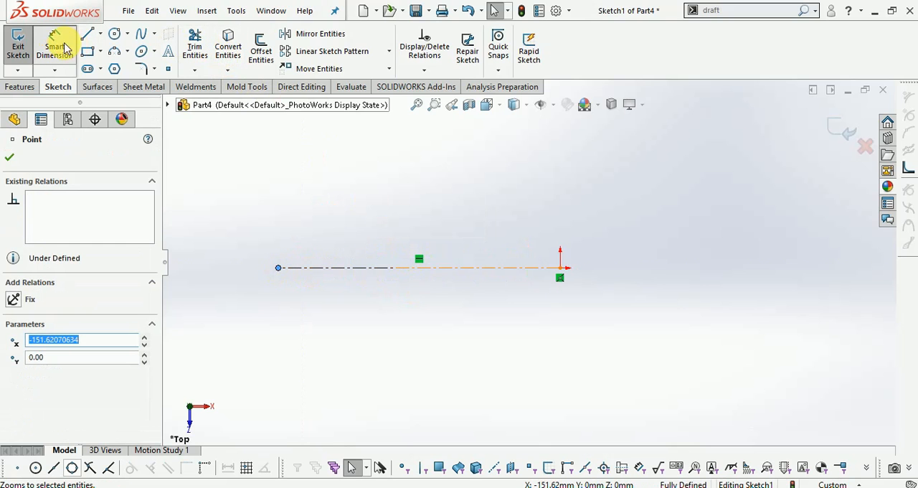
- Dimension the centerline's length to 160 mm
left_click(63, 47)
left_click(368, 268)
left_click(400, 199)
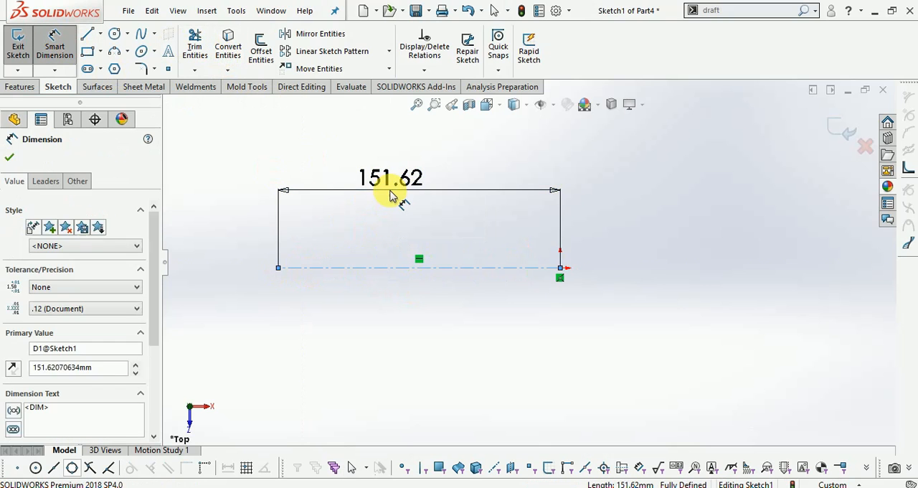
type("160")
key("Return")
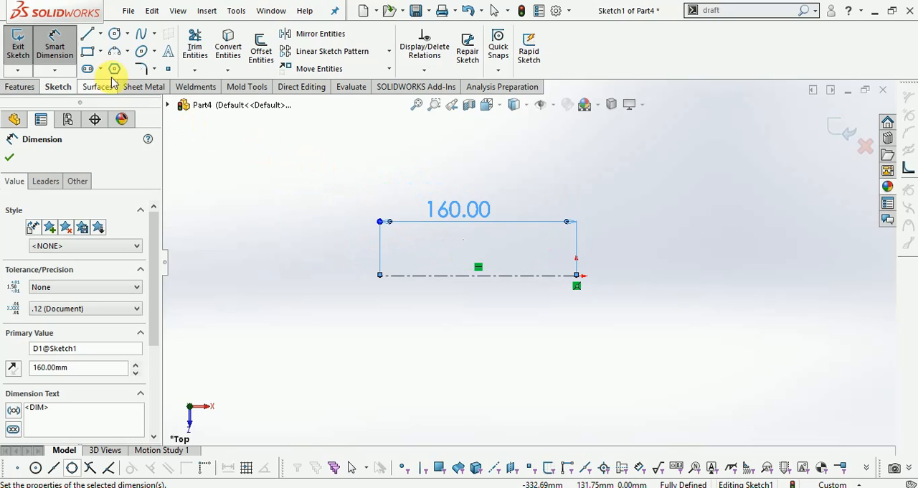
- Sketch a three-point spline arching from just above the centerline's free end to about 55 mm directly above the origin
left_click(141, 36)
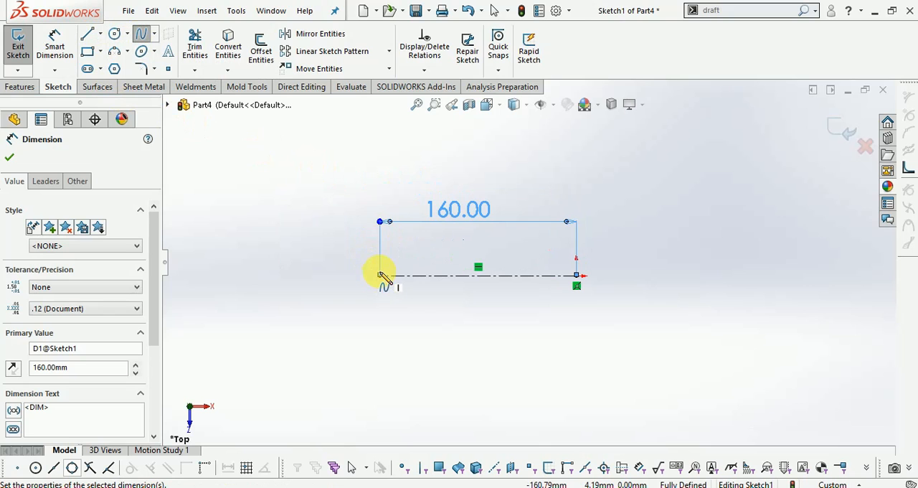
left_click(380, 274)
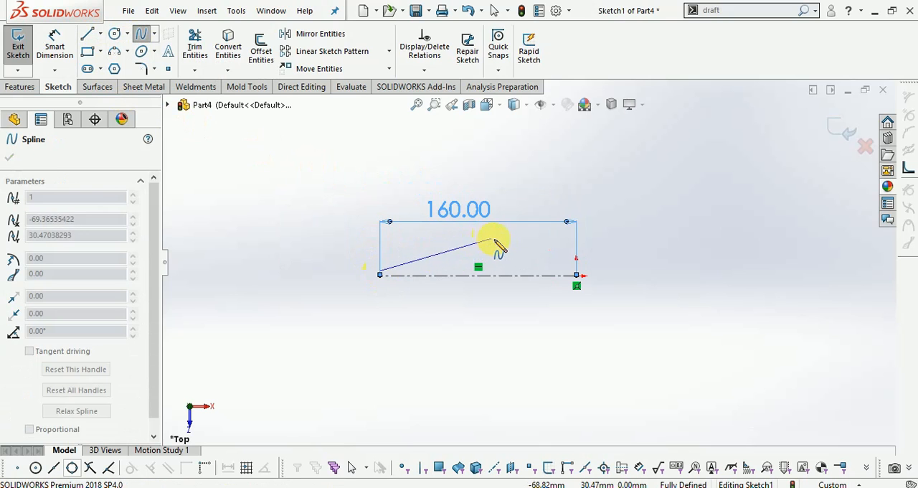
left_click(499, 221)
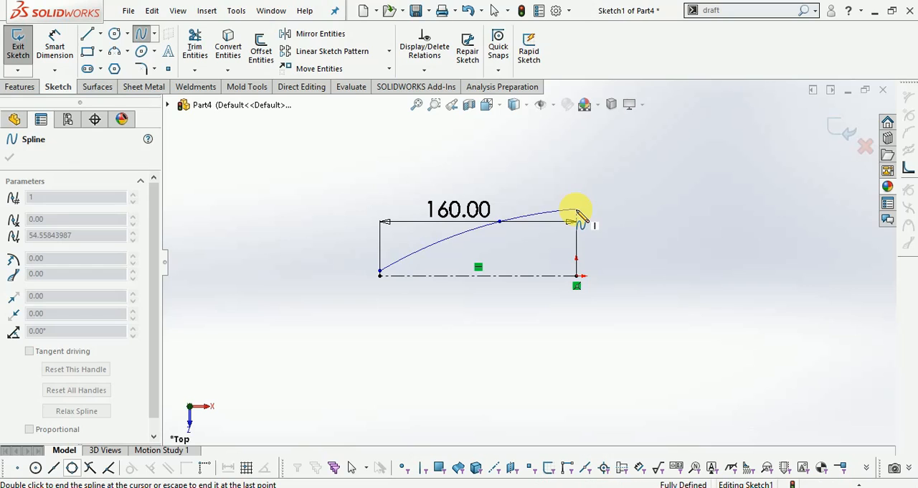
double_click(576, 209)
scroll(549, 248, "down", 1)
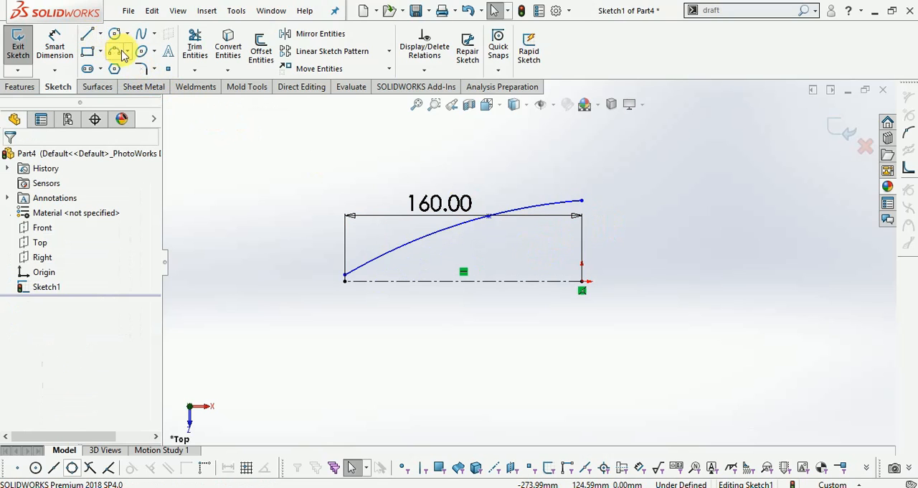
left_click(308, 34)
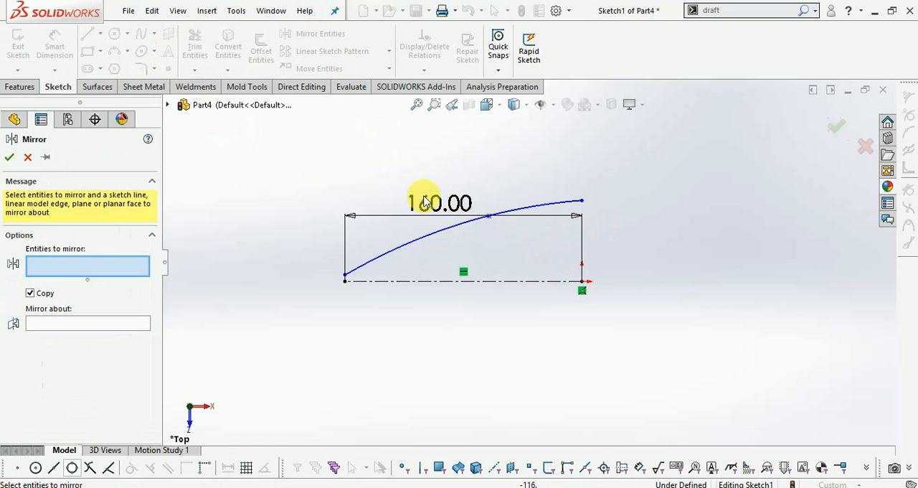
right_click(427, 271)
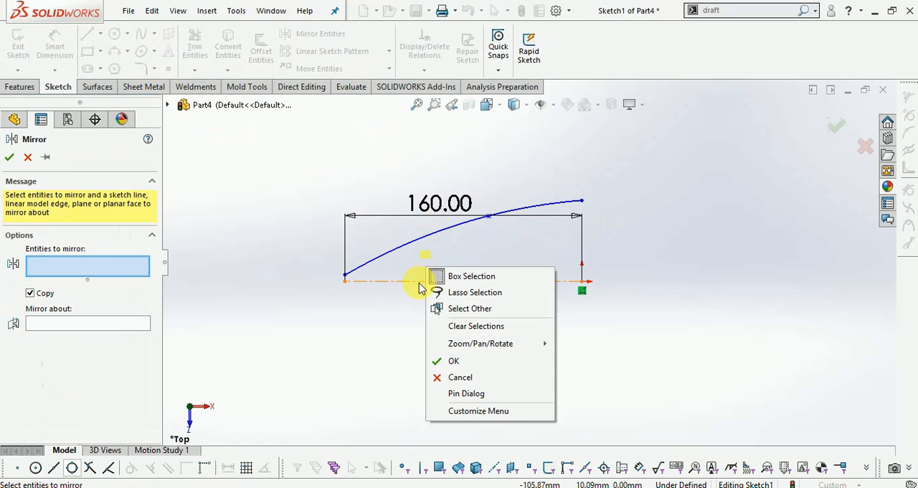
left_click(337, 309)
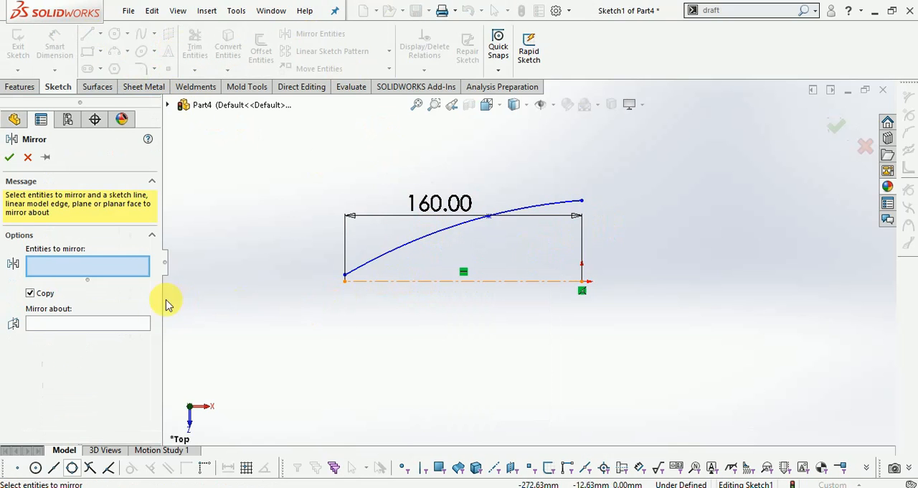
left_click(385, 253)
scroll(359, 269, "down", 5)
scroll(294, 284, "up", 2)
scroll(540, 288, "down", 3)
scroll(534, 286, "down", 2)
scroll(336, 285, "up", 4)
key("Escape")
- Move the spline's lower endpoint onto the free end of the centerline
scroll(463, 253, "down", 4)
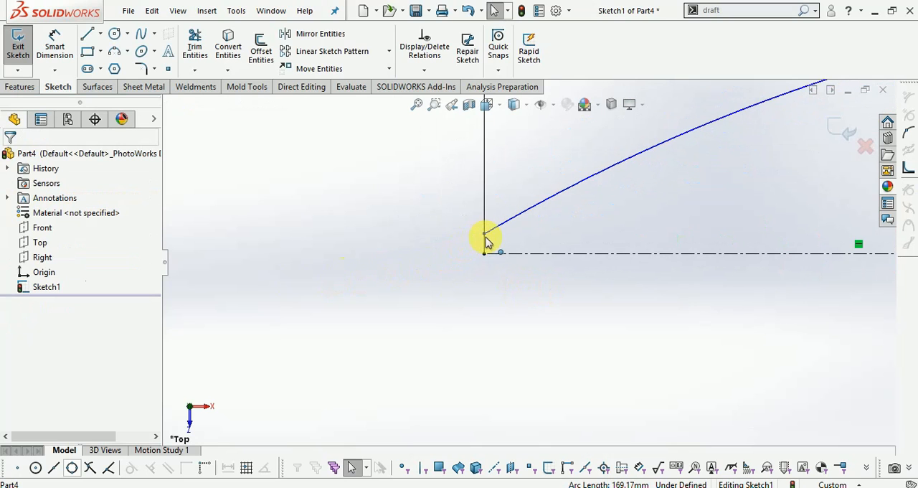
left_click_drag(485, 234, 485, 254)
scroll(373, 276, "up", 4)
scroll(431, 287, "up", 2)
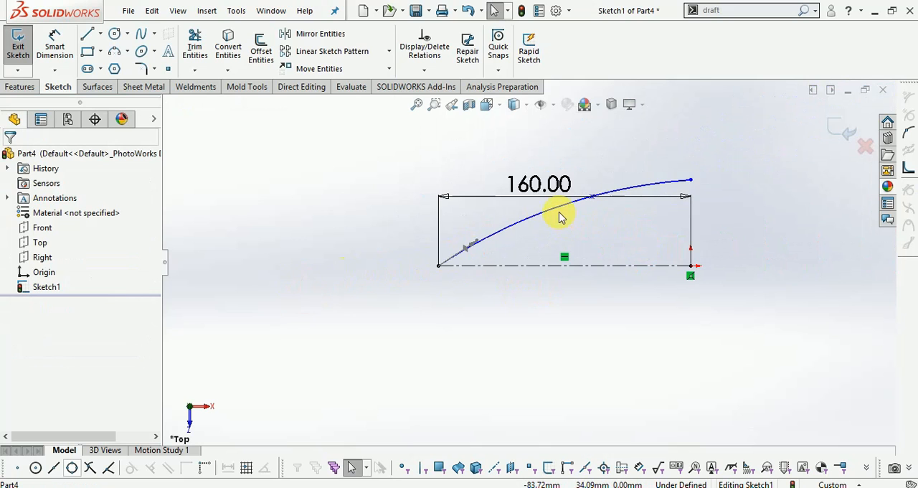
- Mirror the spline about the construction centerline, keeping the original
left_click(305, 34)
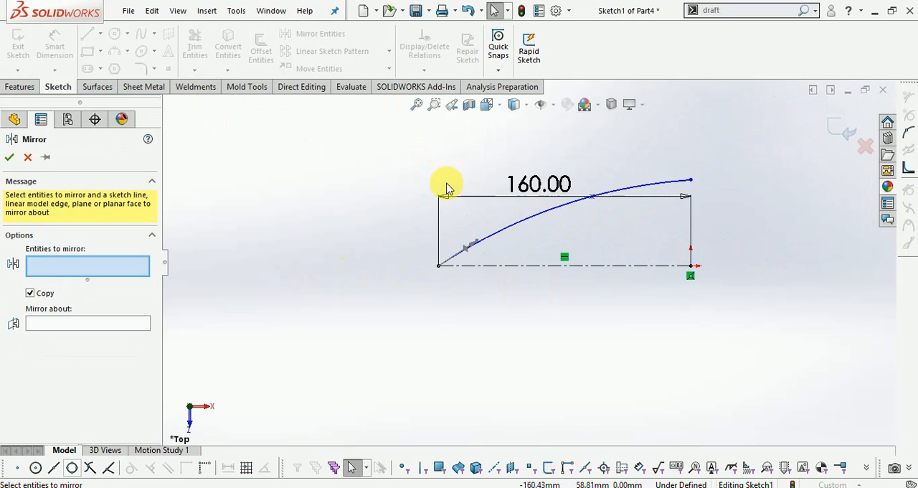
left_click(505, 233)
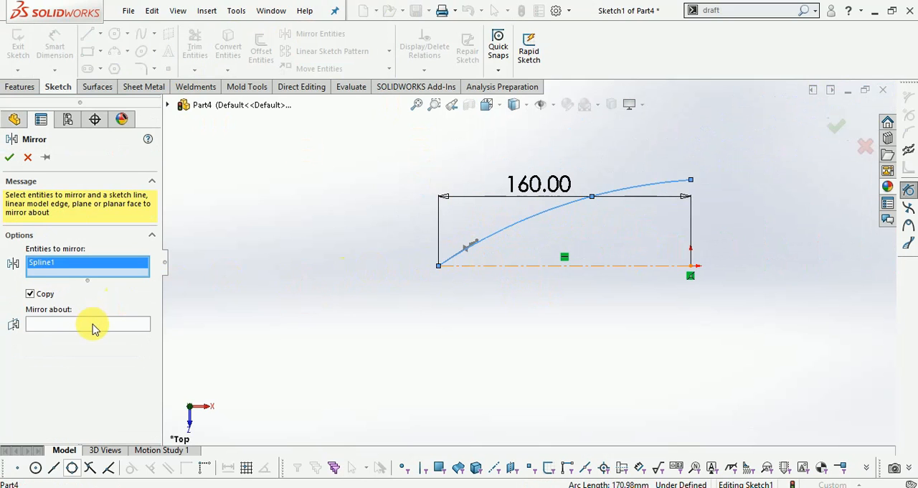
left_click(93, 326)
left_click(508, 268)
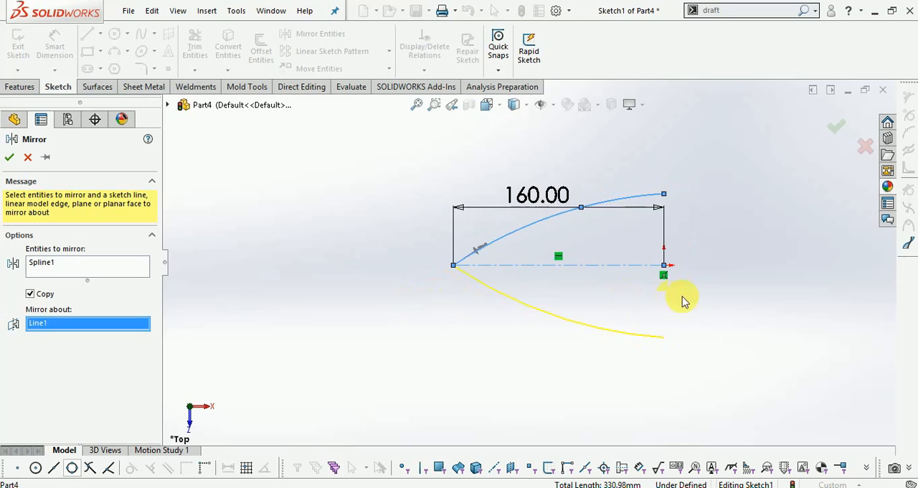
left_click(832, 141)
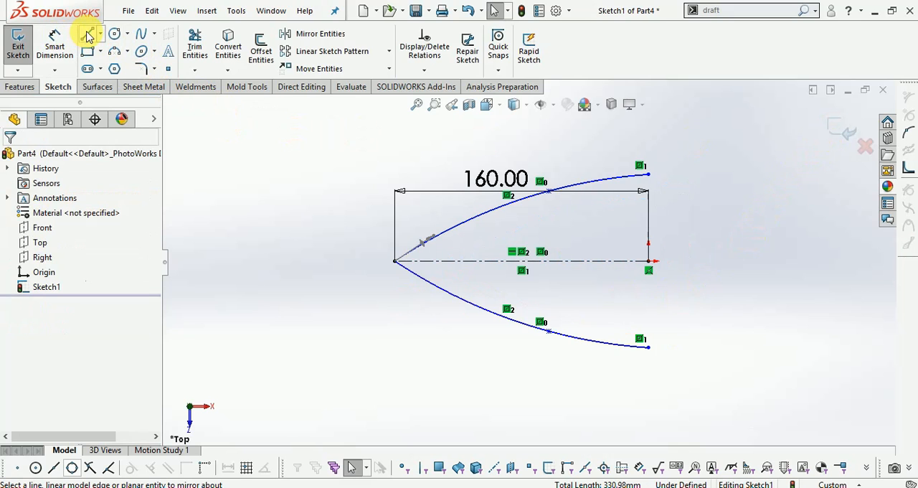
- Close the profile with a vertical line joining the open ends of the two splines, and exit the sketch
left_click(87, 36)
left_click(648, 174)
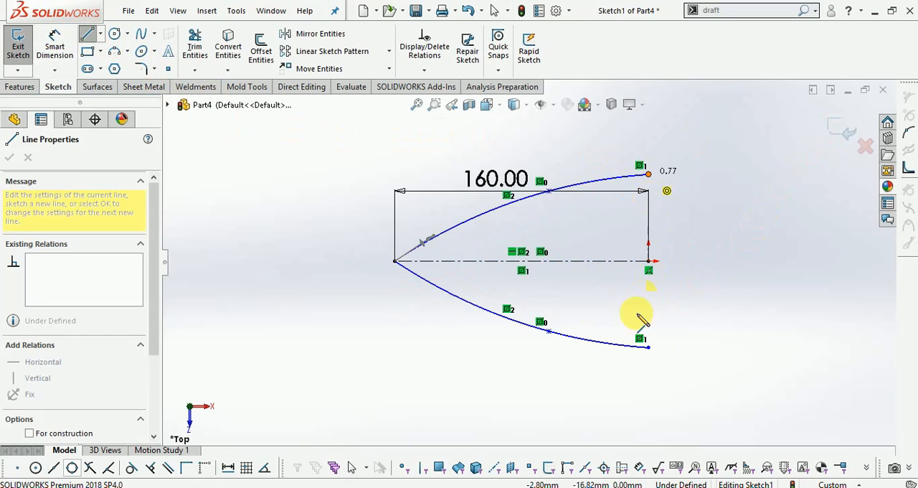
left_click(648, 347)
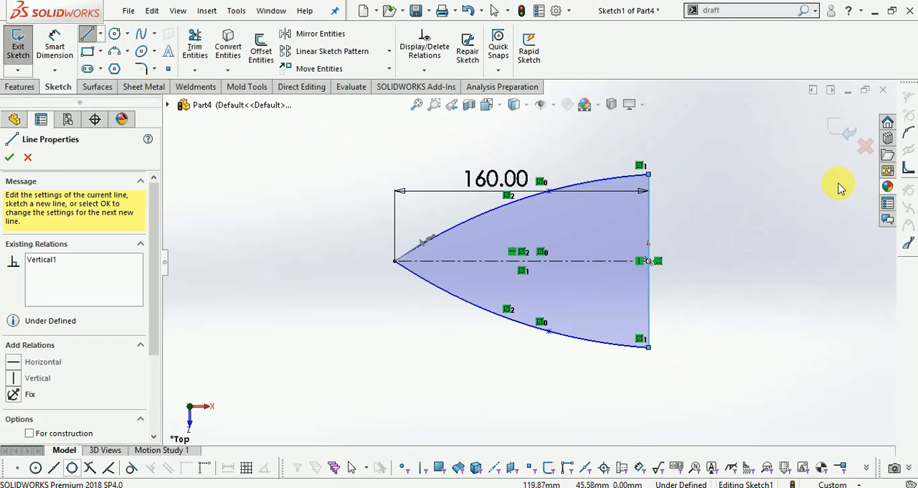
left_click(840, 134)
- Extrude the closed profile 50 mm blind in the reversed direction, below the sketch plane
mouse_move(655, 372)
middle_mouse_down()
mouse_move(674, 303)
mouse_move(656, 220)
middle_mouse_up()
left_click(19, 86)
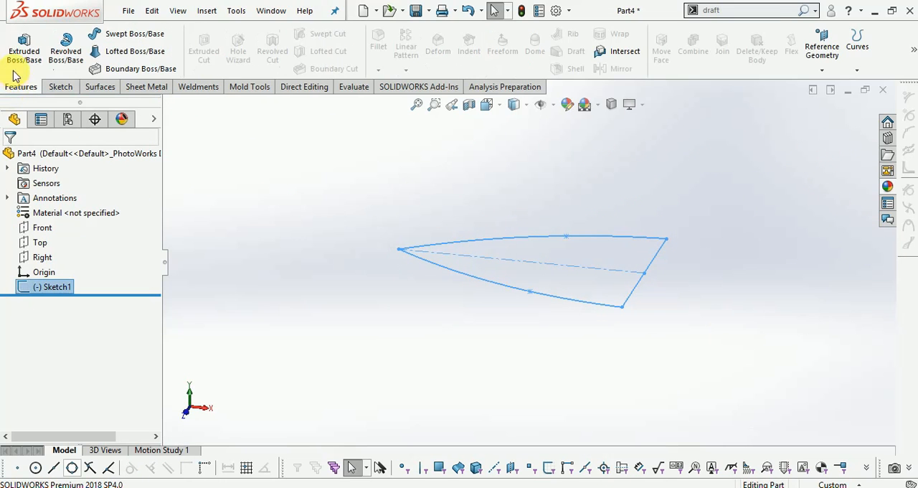
left_click(22, 46)
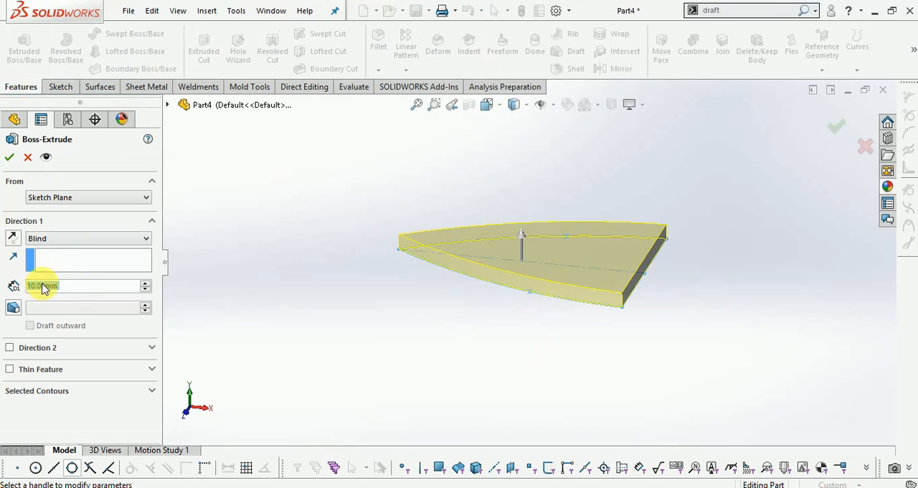
type("30")
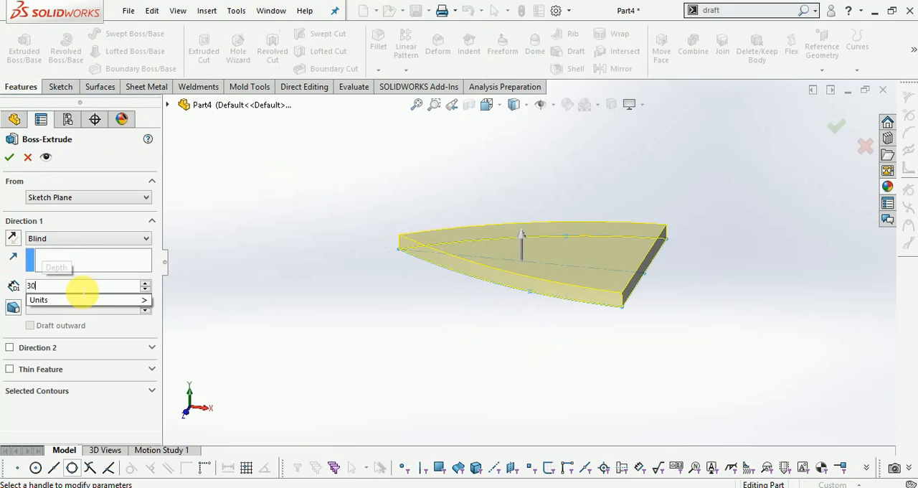
key("Return")
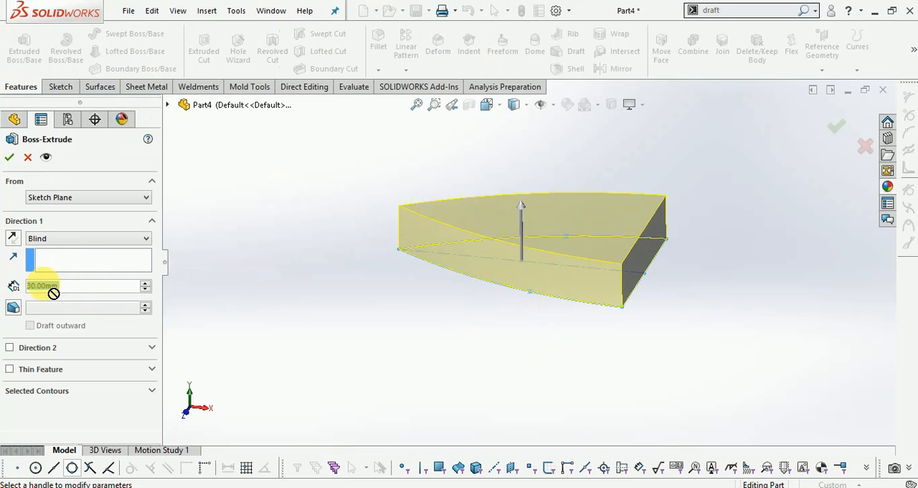
type("50")
key("Return")
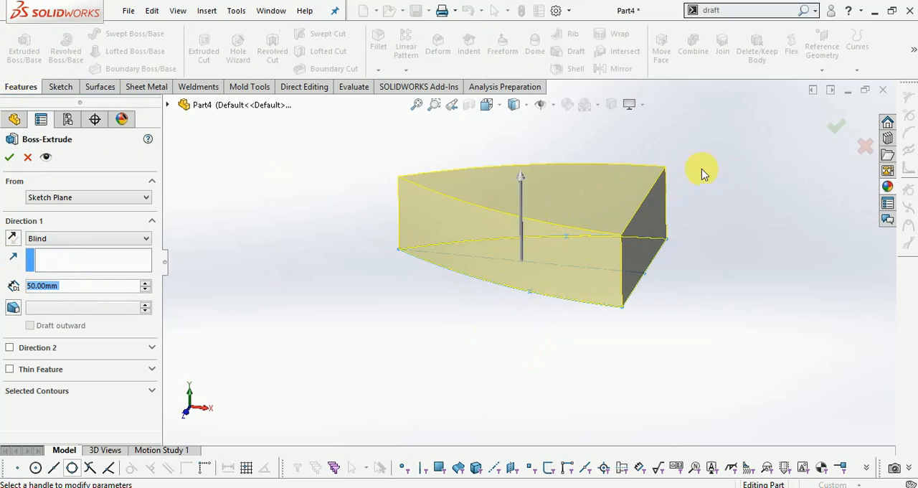
left_click(12, 238)
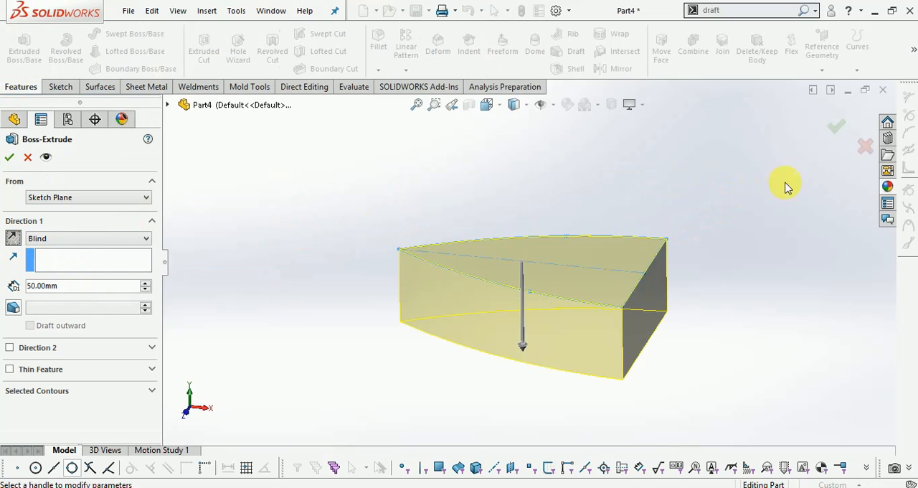
left_click(833, 127)
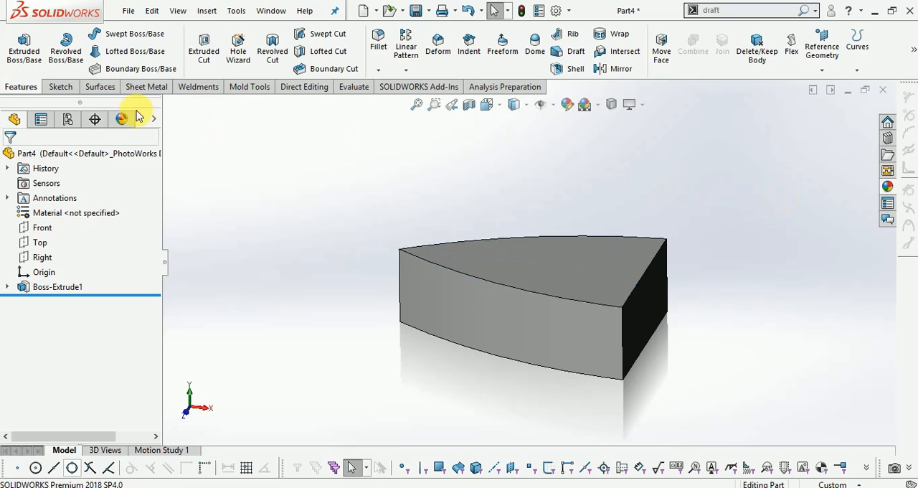
- Create a 3D sketch that converts the edges of the solid's top face, and exit the sketch
left_click(60, 89)
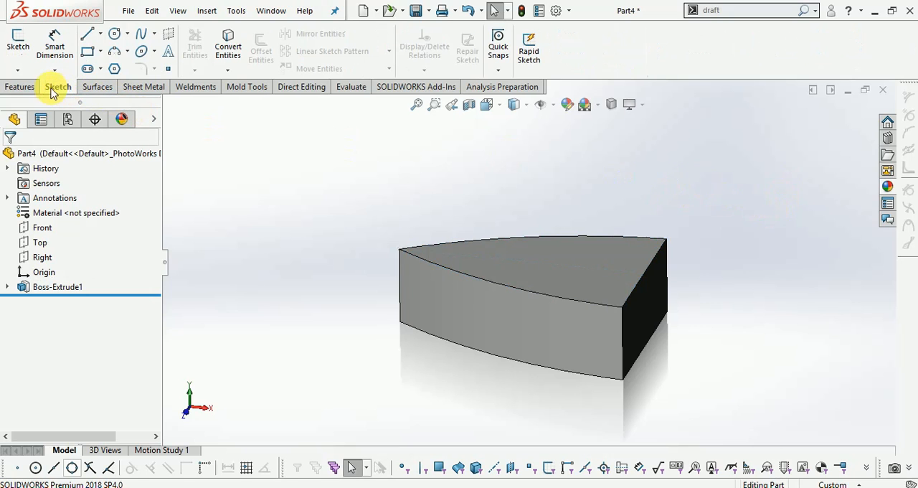
left_click(18, 71)
left_click(32, 101)
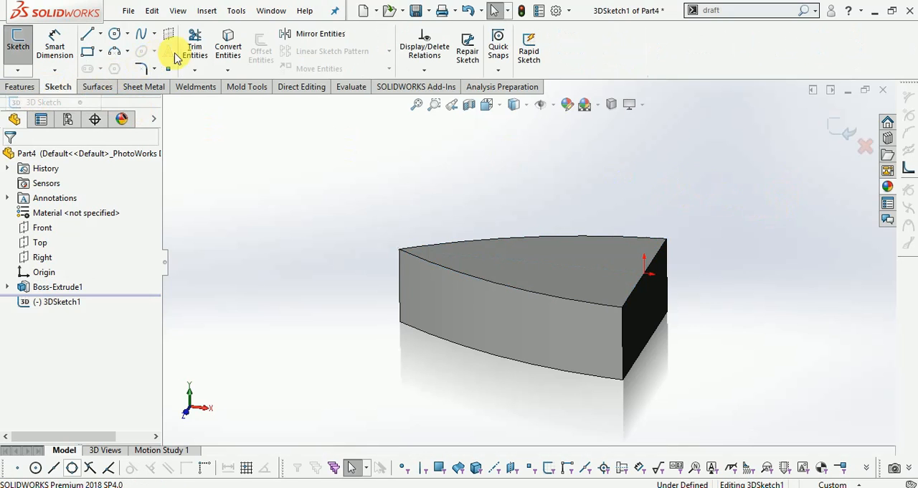
left_click(232, 48)
left_click(571, 268)
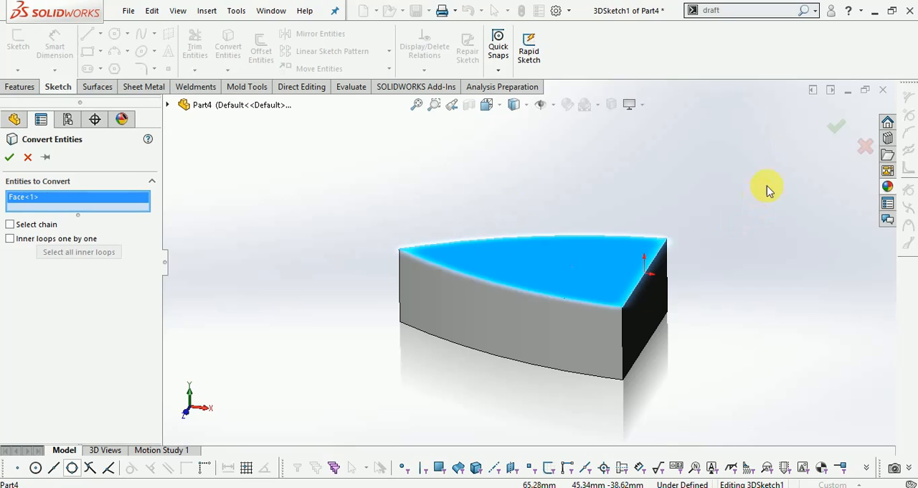
left_click(835, 130)
mouse_move(764, 217)
middle_mouse_down()
mouse_move(758, 190)
mouse_move(731, 208)
middle_mouse_up()
left_click(840, 129)
scroll(723, 223, "down", 3)
left_click(722, 222)
mouse_move(723, 222)
middle_mouse_down()
mouse_move(707, 211)
mouse_move(721, 224)
middle_mouse_up()
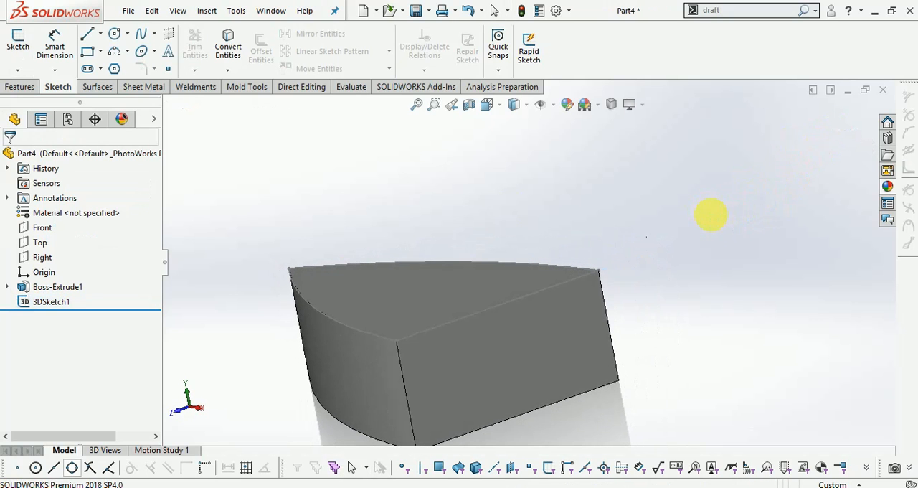
- Sketch a three-point spline on the flat end face between its upper corners, dipping about 9 mm directly below the origin, and exit the sketch
left_click(18, 69)
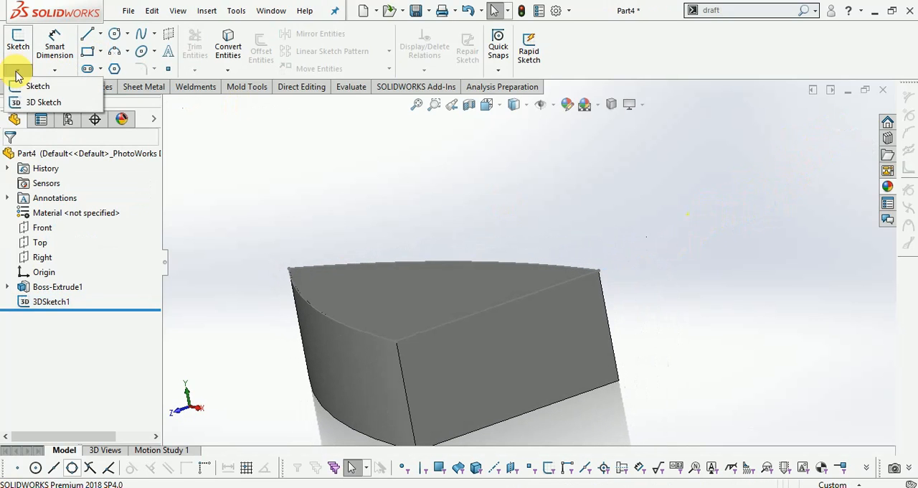
left_click(36, 85)
left_click(460, 351)
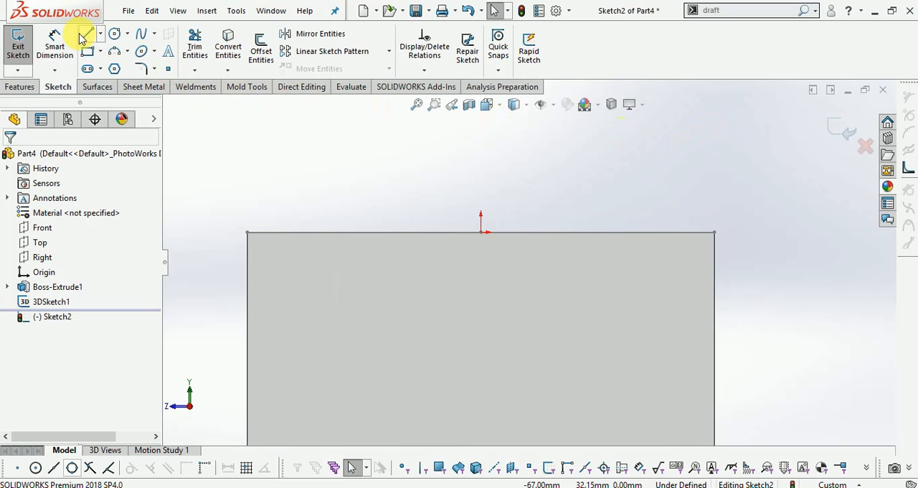
left_click(141, 41)
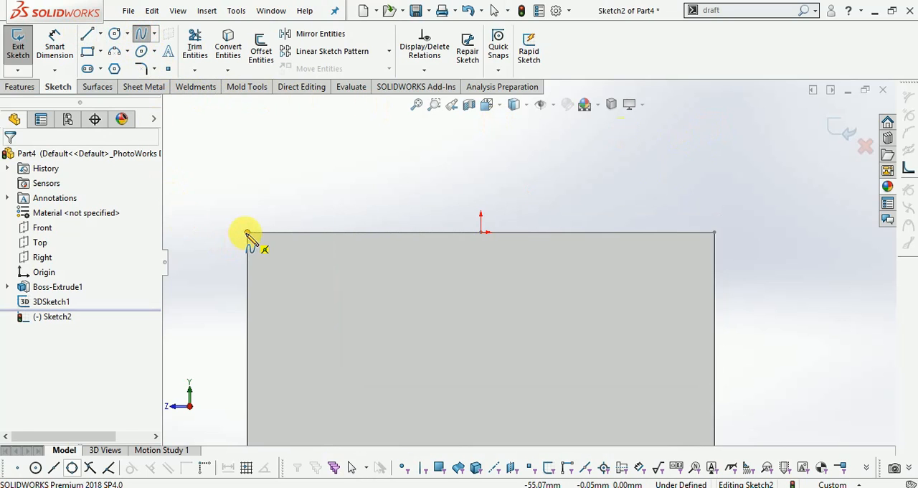
left_click(247, 233)
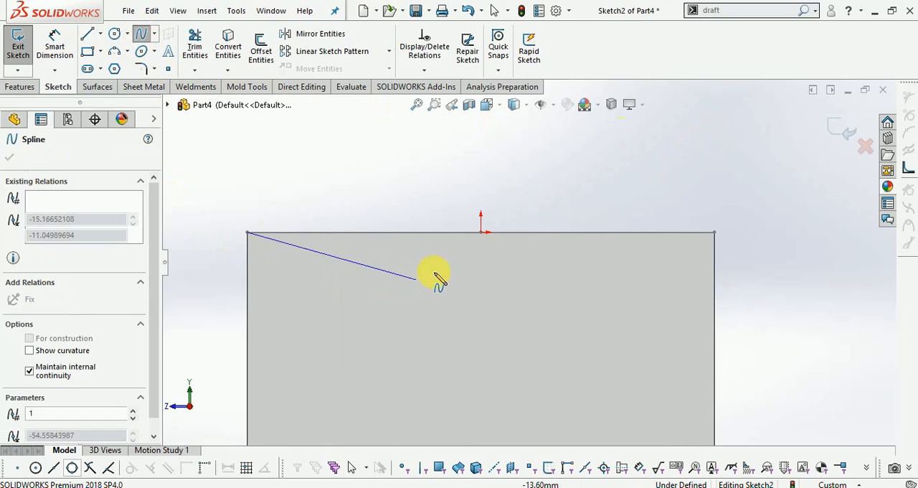
left_click(481, 270)
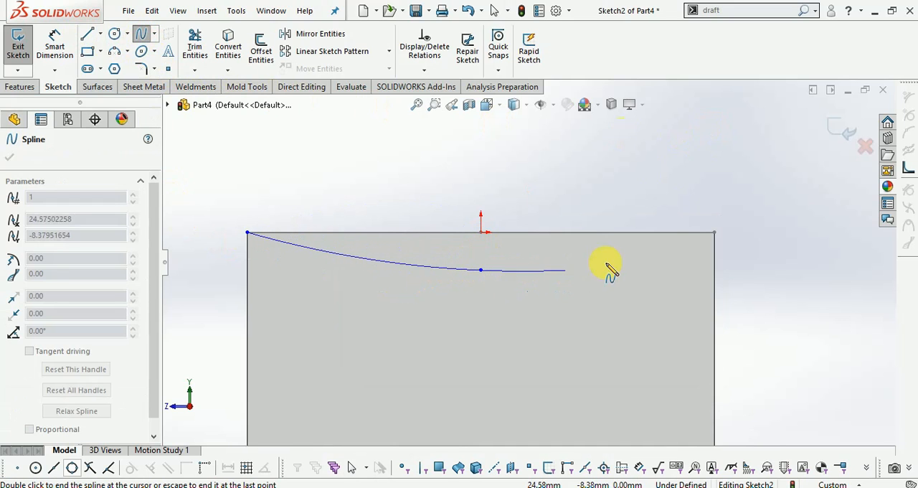
left_click(714, 232)
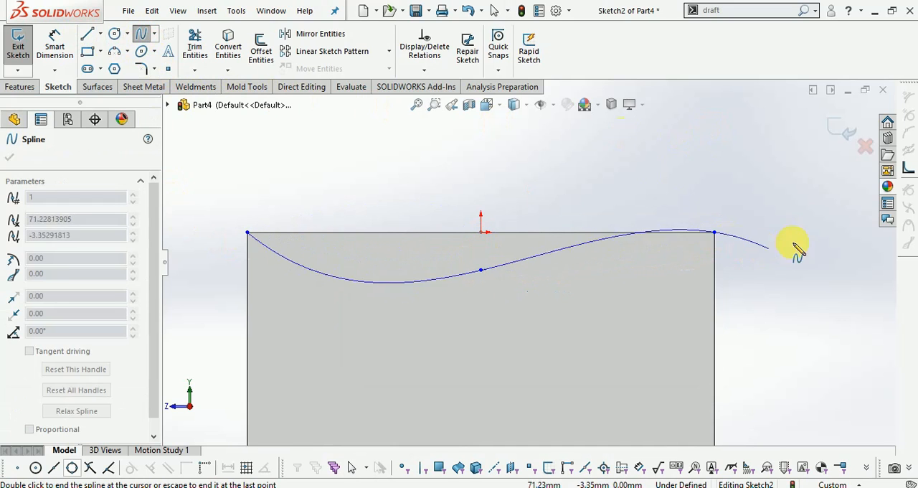
key("Escape")
mouse_move(649, 167)
middle_mouse_down()
mouse_move(666, 180)
mouse_move(615, 205)
mouse_move(821, 157)
middle_mouse_up()
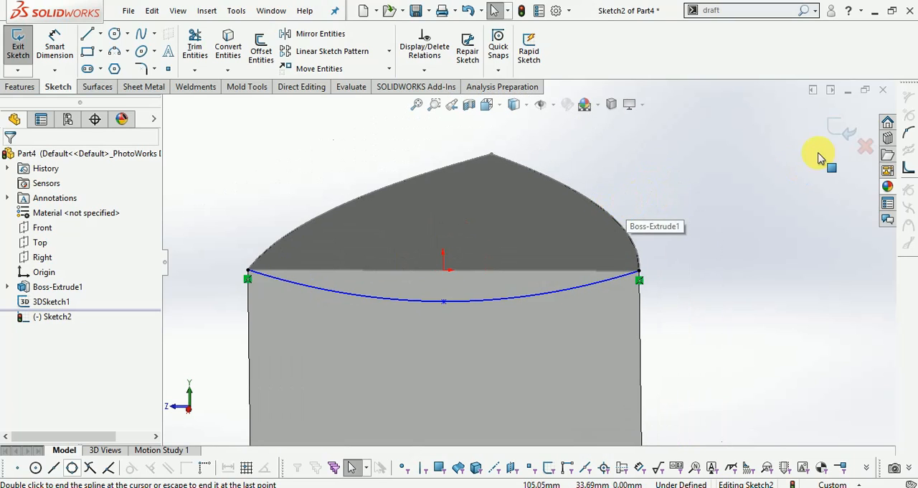
left_click(844, 131)
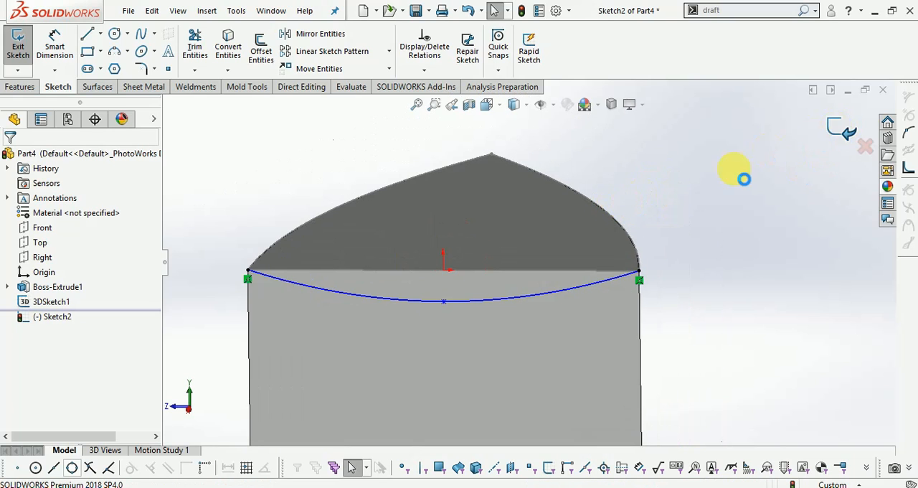
- Sketch a spline on the Front plane from the pointed tip's top corner, through a point about 10 mm down, to the end-face spline's midpoint
mouse_move(706, 209)
middle_mouse_down()
mouse_move(738, 189)
mouse_move(753, 205)
mouse_move(588, 199)
middle_mouse_up()
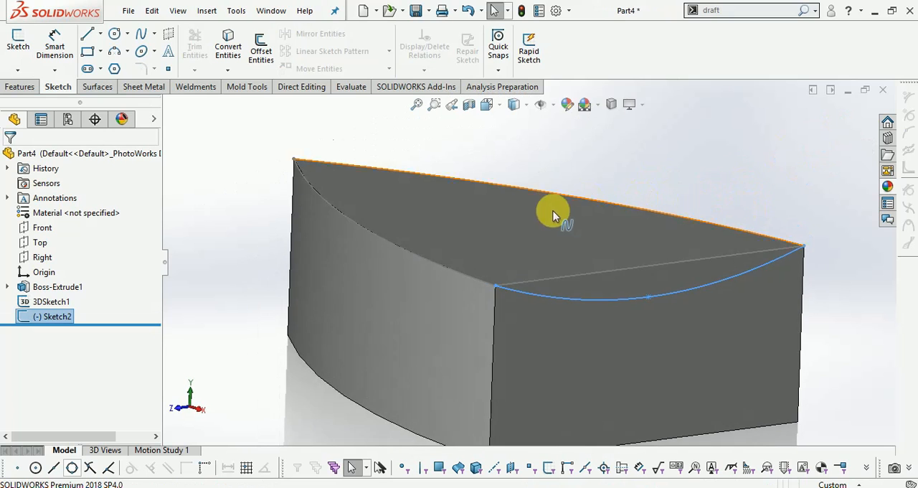
left_click(43, 227)
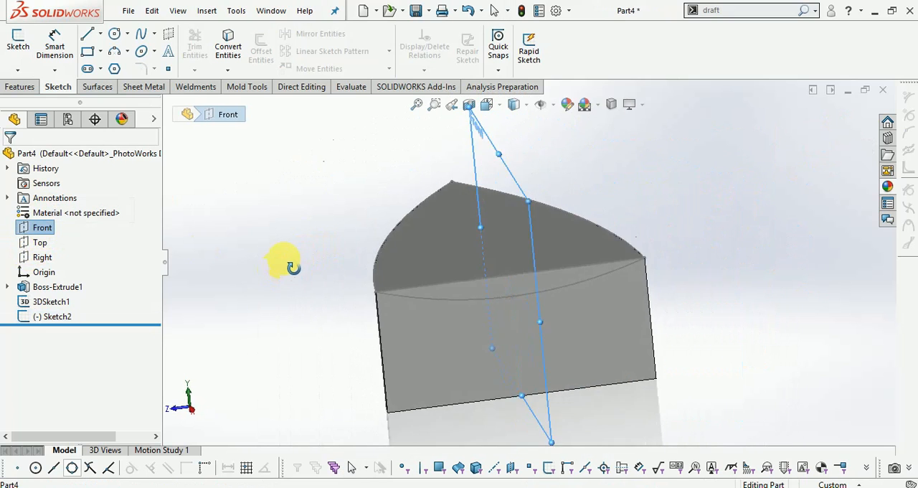
left_click(17, 45)
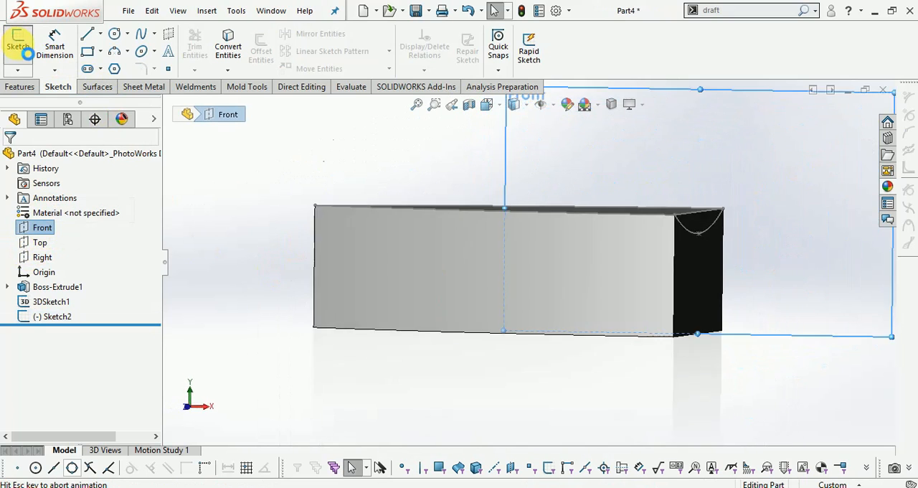
left_click(139, 36)
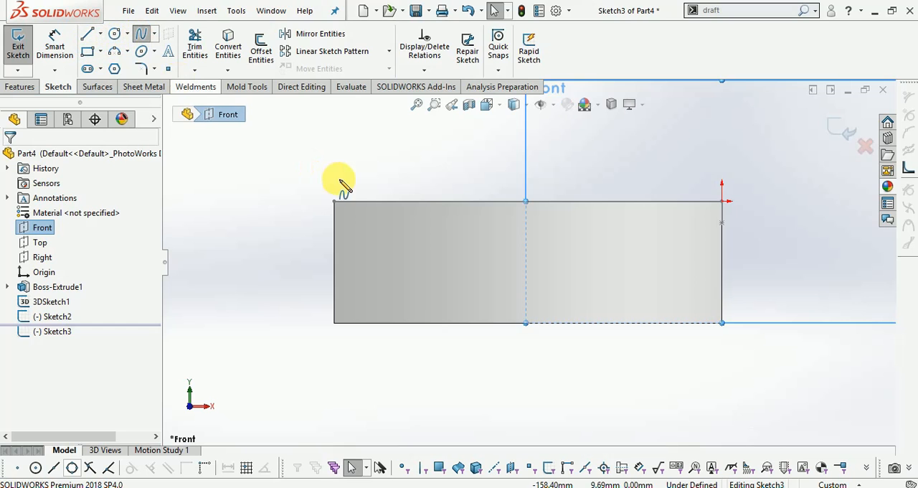
scroll(337, 193, "down", 2)
left_click(353, 217)
scroll(554, 252, "up", 1)
scroll(584, 256, "down", 2)
scroll(560, 268, "up", 4)
scroll(573, 271, "down", 2)
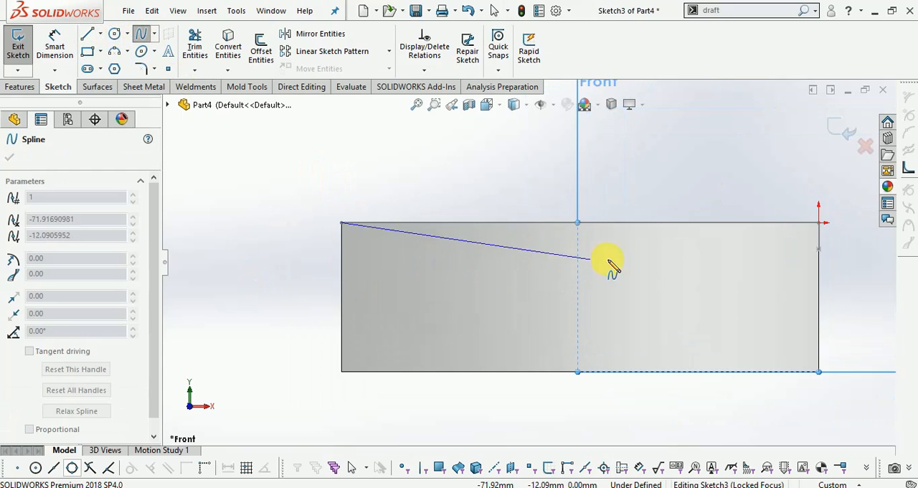
left_click(699, 254)
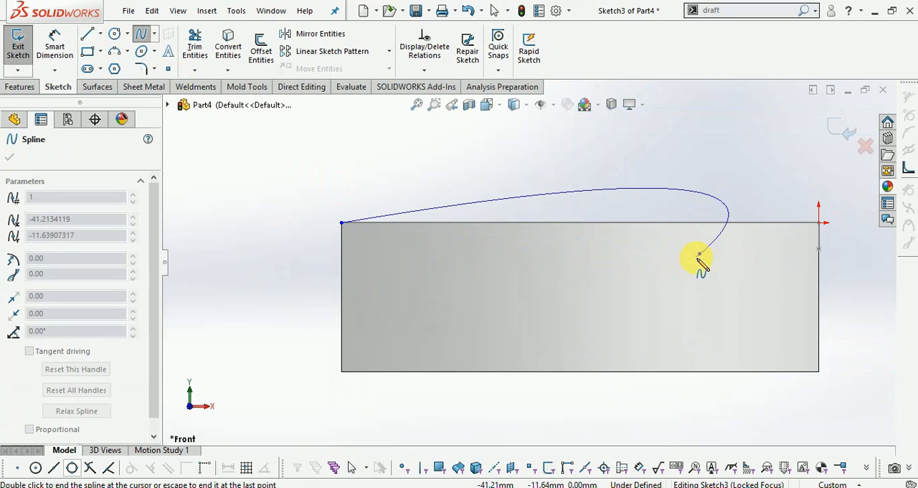
left_click(819, 250)
middle_click_drag(824, 261, 804, 269)
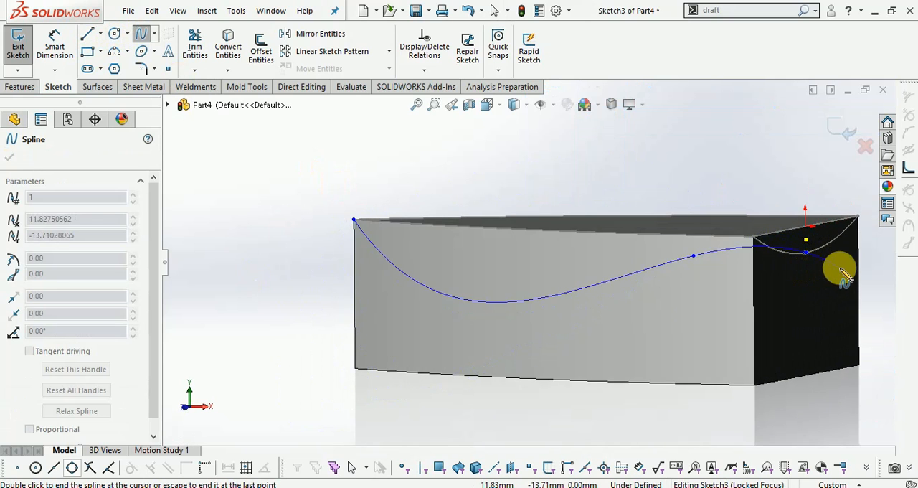
key("Escape")
- Move the Front-plane spline's middle point to about X -53 mm, Y -9.5 mm, and exit the sketch
middle_click_drag(676, 328, 712, 281)
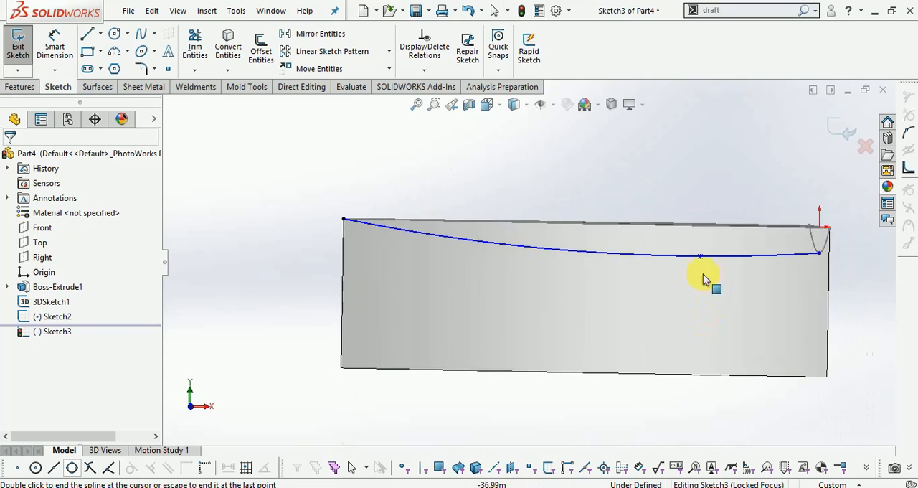
scroll(712, 282, "down", 2)
scroll(680, 266, "up", 2)
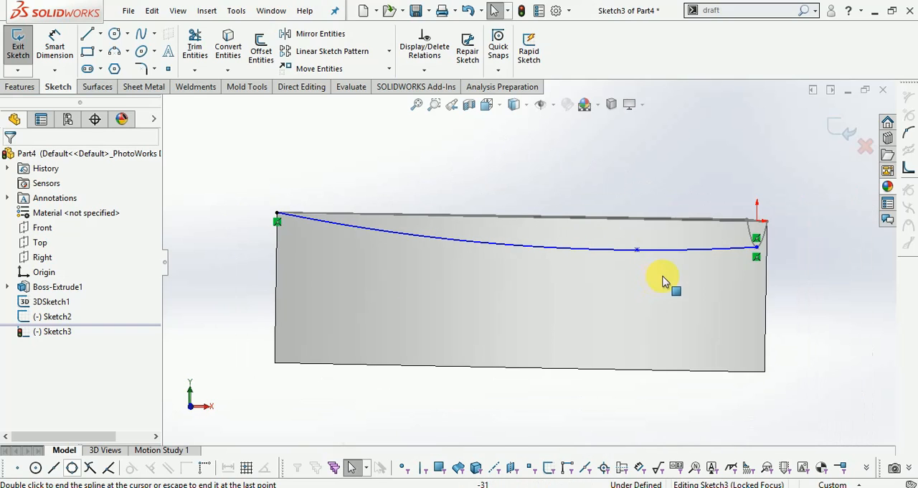
left_click(196, 407)
scroll(630, 248, "down", 2)
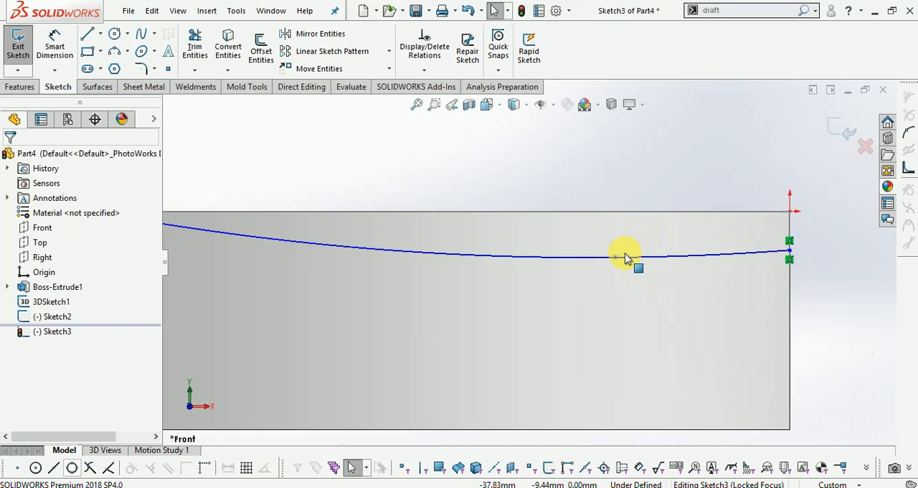
left_click(613, 259)
left_click_drag(597, 256, 572, 255)
scroll(616, 277, "up", 2)
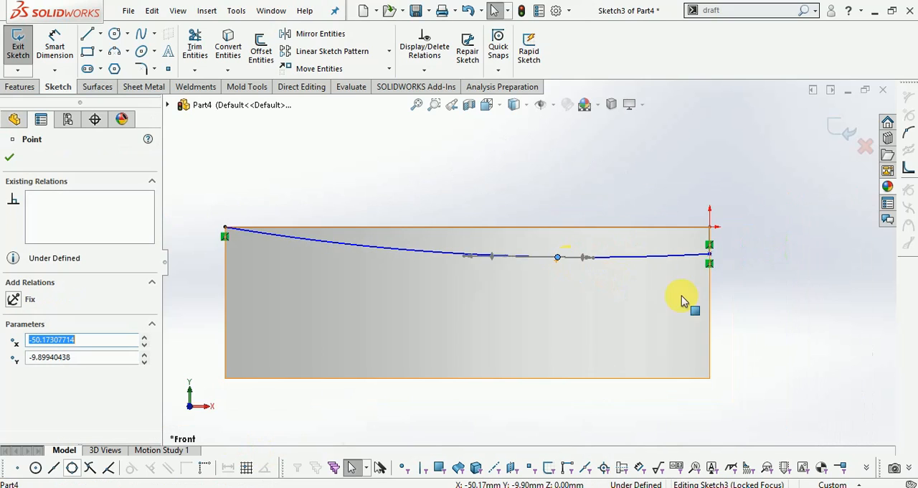
scroll(625, 269, "down", 3)
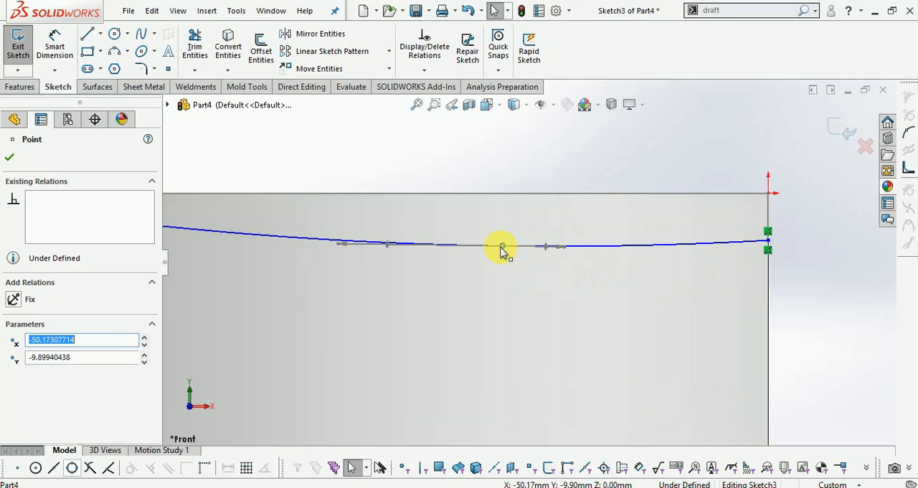
left_click_drag(493, 248, 486, 249)
scroll(549, 258, "up", 3)
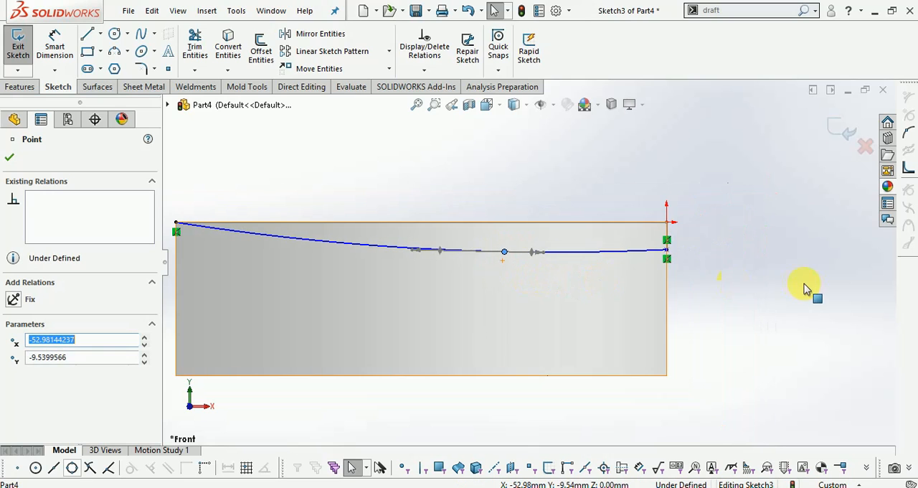
left_click(837, 130)
- Start a lofted cut using 3DSketch1 and Sketch2 as its profiles
middle_click_drag(779, 269, 732, 287)
left_click(781, 244)
mouse_move(781, 243)
middle_mouse_down()
mouse_move(758, 273)
mouse_move(752, 264)
middle_mouse_up()
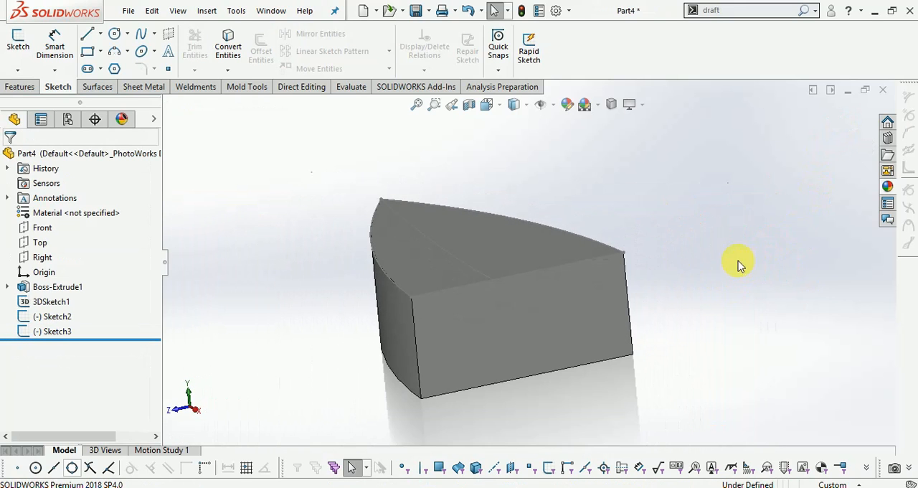
left_click(20, 86)
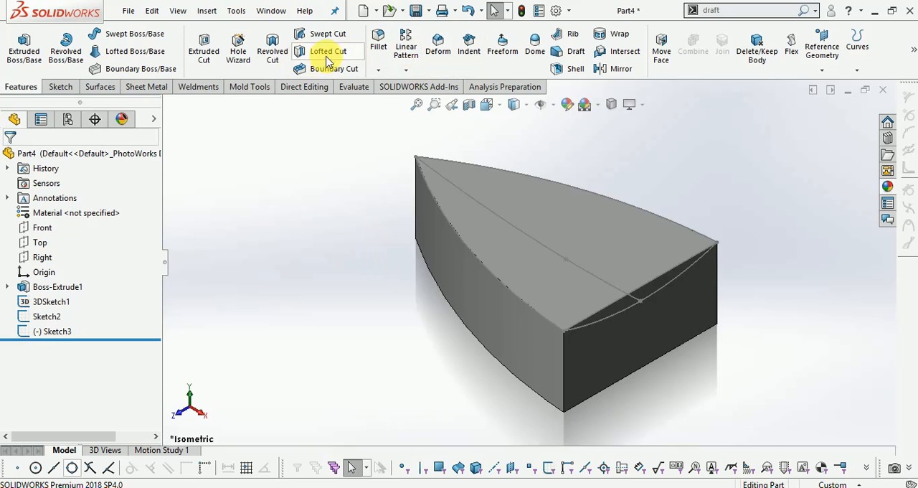
left_click(327, 57)
scroll(737, 345, "down", 1)
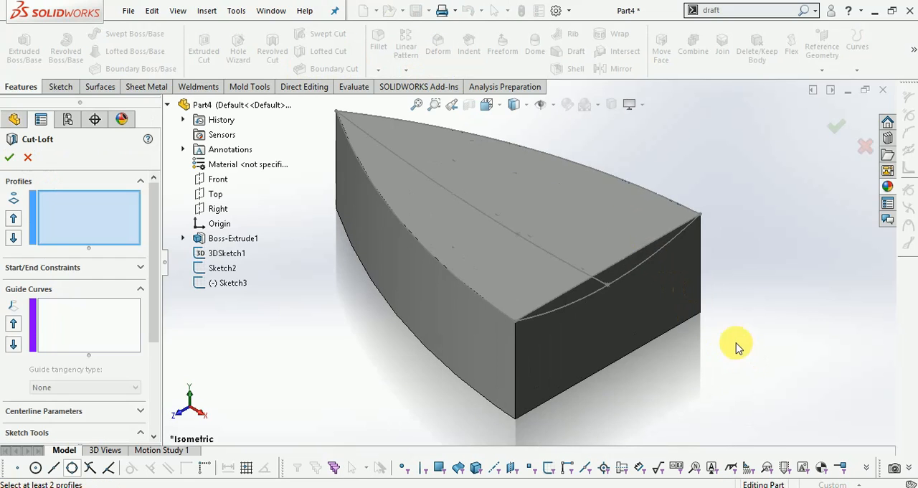
middle_click_drag(737, 344, 727, 299)
scroll(623, 177, "down", 2)
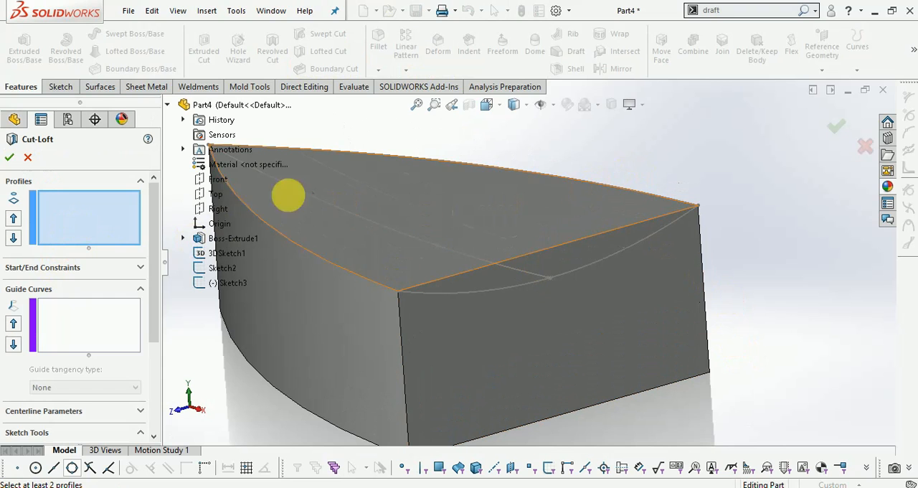
left_click(218, 253)
key("f")
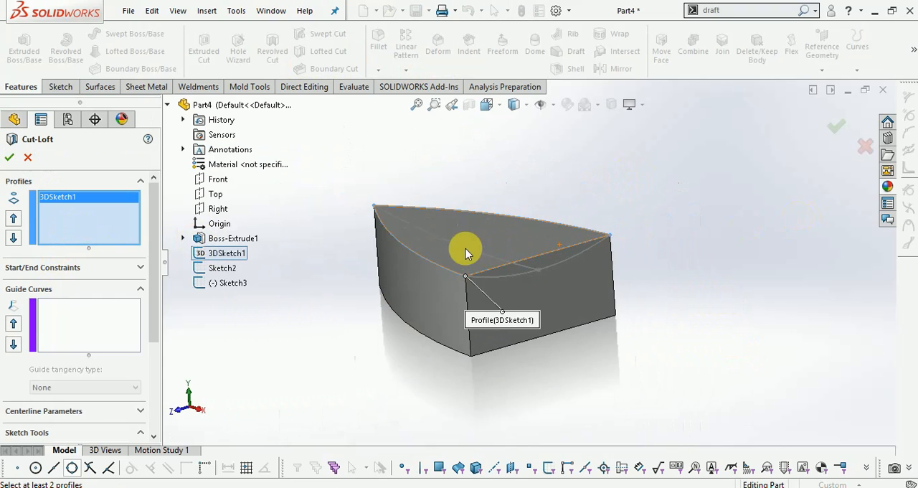
scroll(466, 253, "down", 3)
left_click(224, 269)
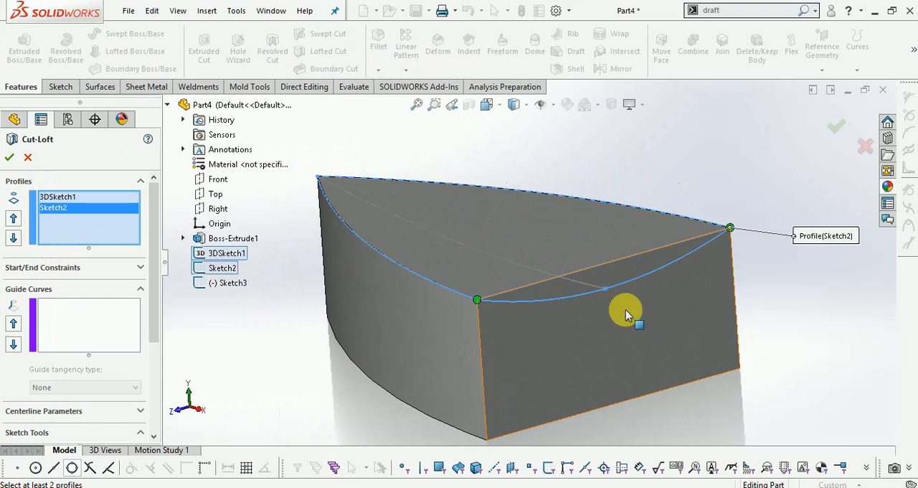
- Add the Front-plane spline as the guide curve and complete the lofted cut
left_click(98, 328)
left_click(482, 253)
left_click(834, 134)
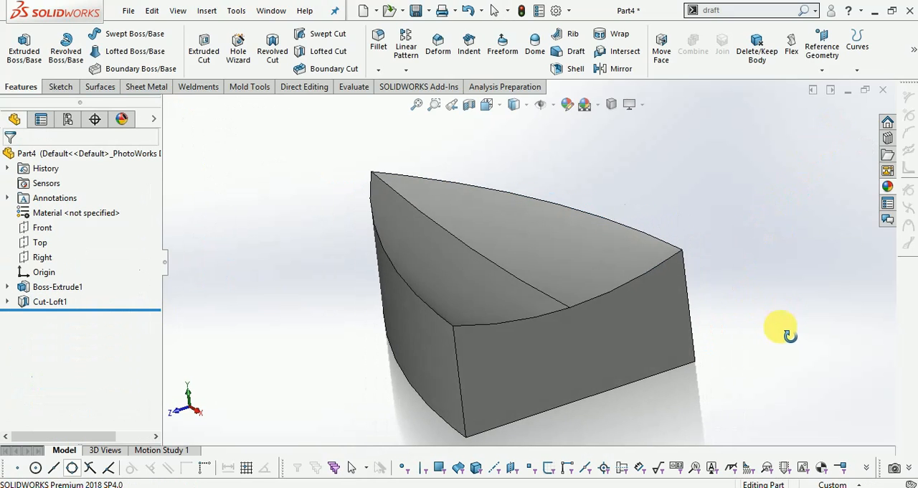
- Apply a reflective metallic appearance from the appearance library to the whole part
left_click(887, 186)
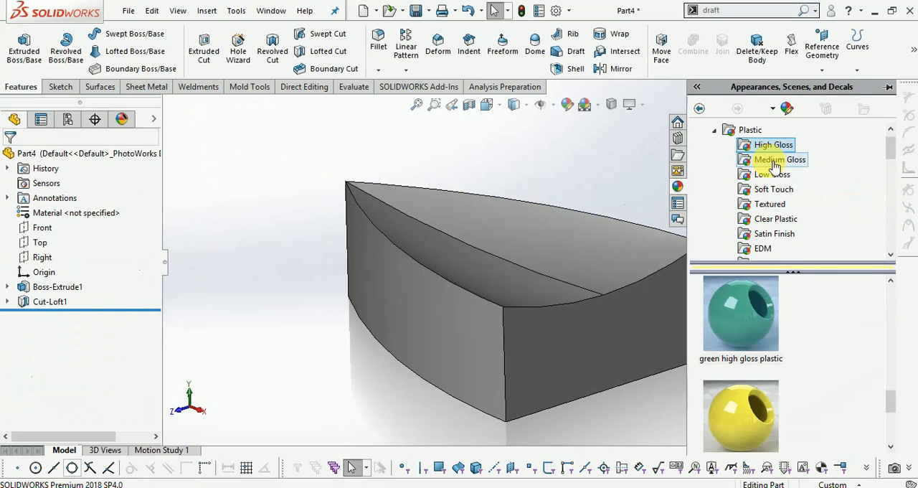
left_click(714, 132)
left_click(763, 158)
left_click_drag(746, 297, 591, 244)
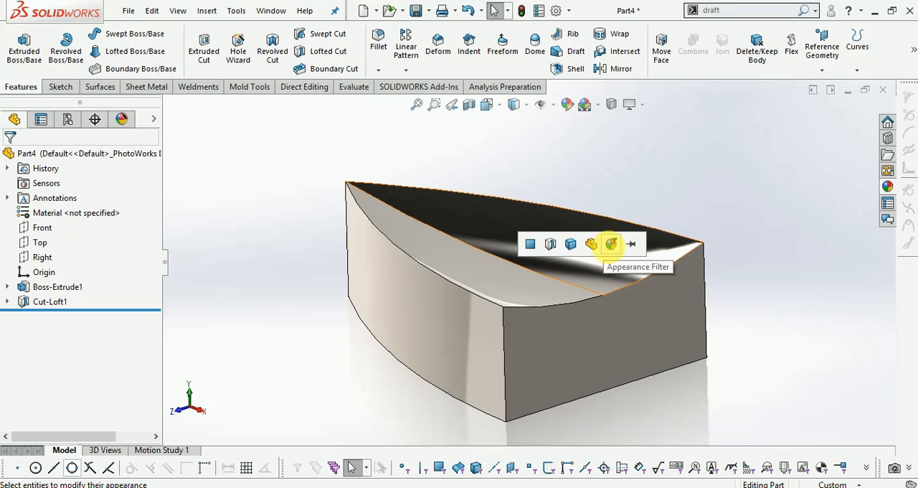
middle_click_drag(685, 204, 688, 191)
scroll(688, 191, "down", 2)
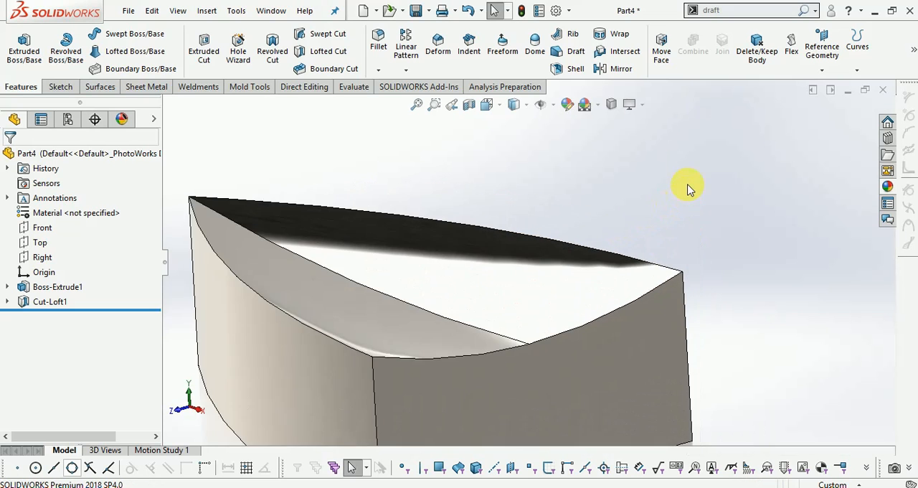
- Start a neutral-plane draft with the Front plane as neutral plane and the lofted-cut face on the positive Z side as draft face
scroll(689, 191, "up", 2)
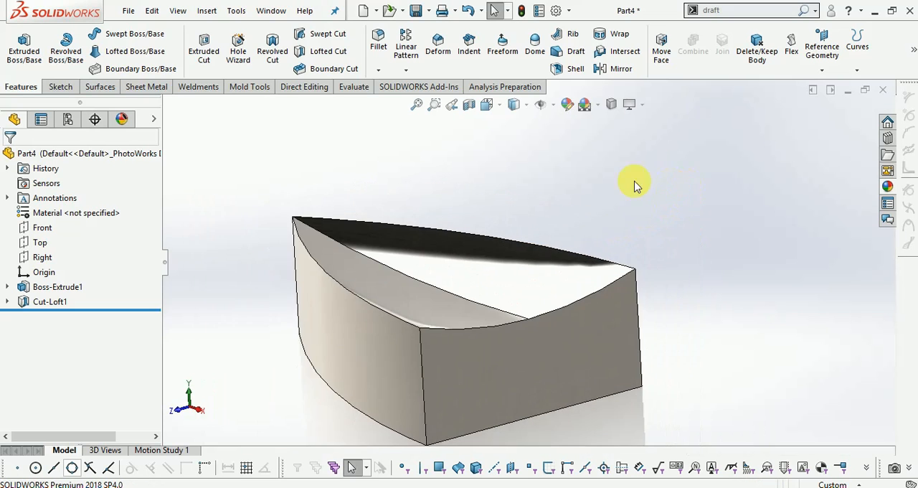
left_click(63, 87)
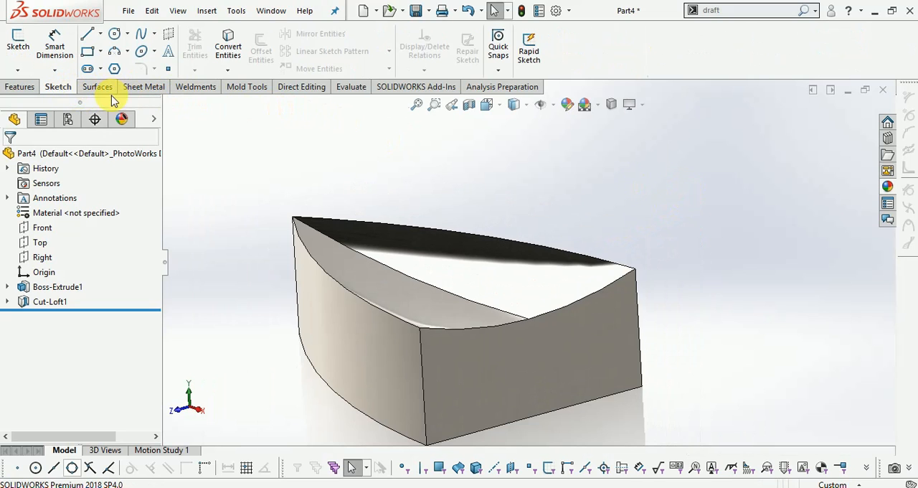
left_click(33, 87)
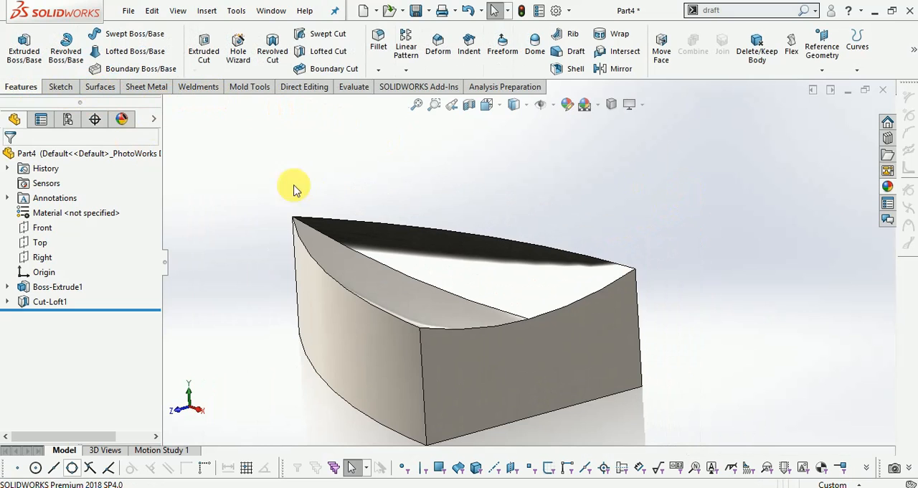
left_click(573, 52)
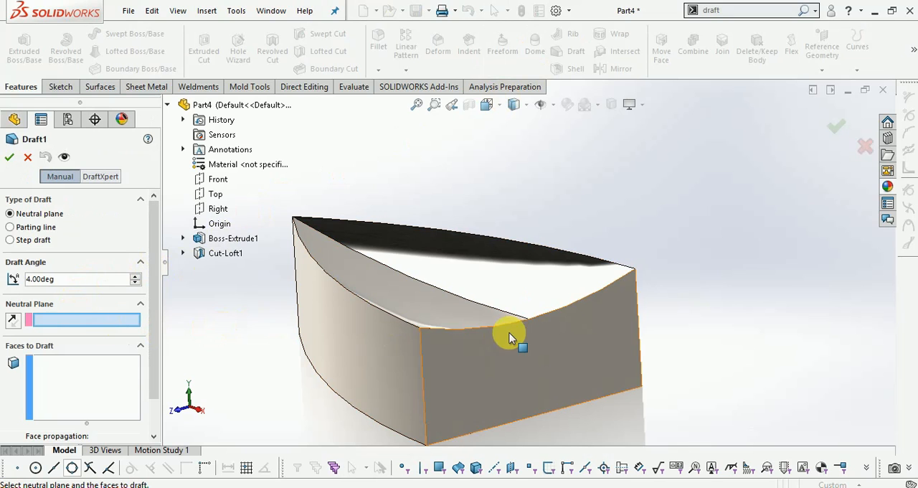
left_click(218, 179)
middle_click_drag(739, 171, 682, 185)
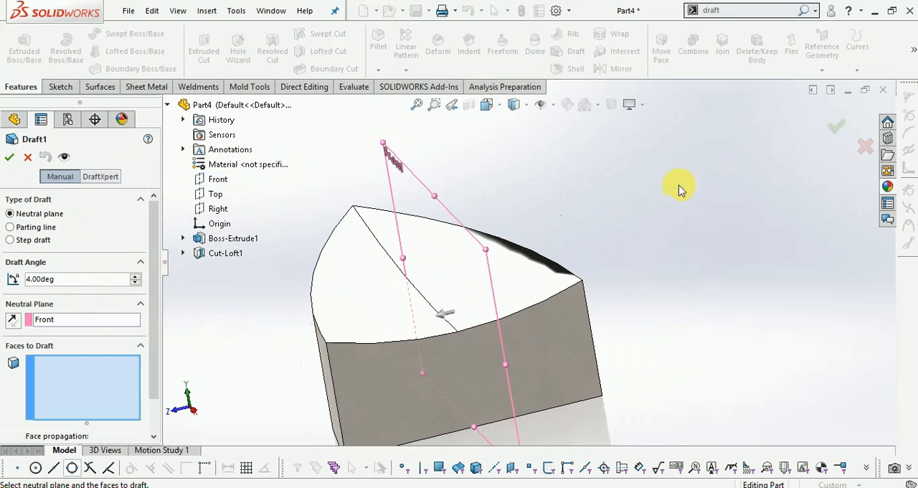
left_click(358, 287)
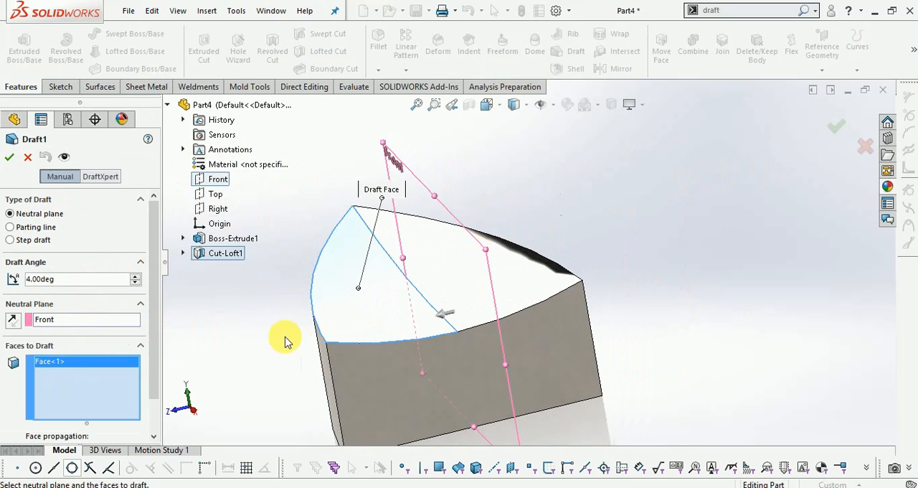
- Set the draft angle to 5 degrees and complete the draft
scroll(106, 329, "down", 2)
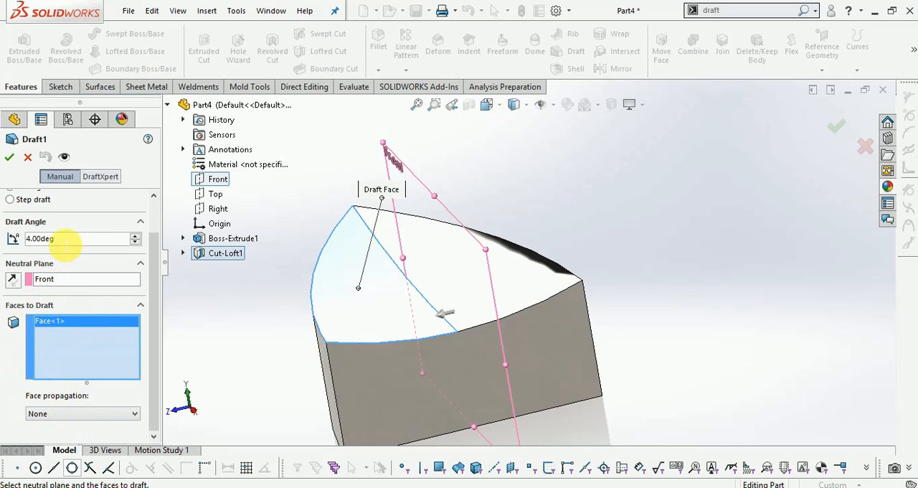
type("5")
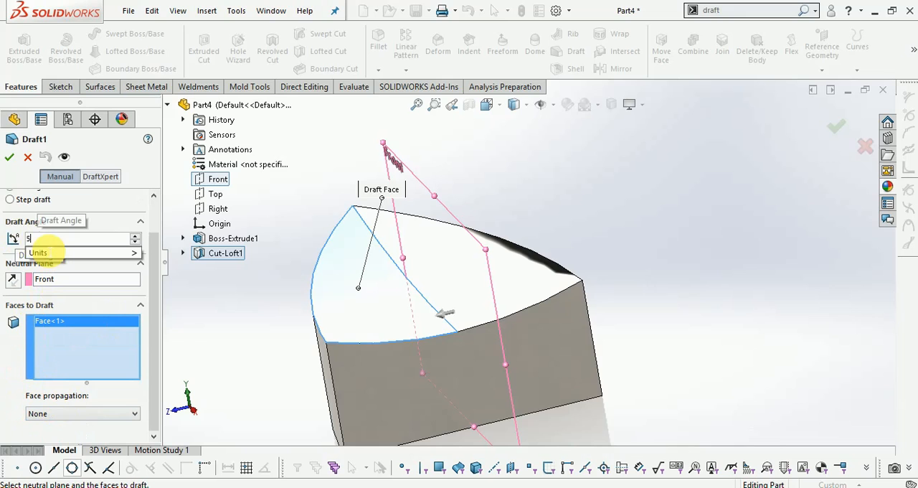
key("Return")
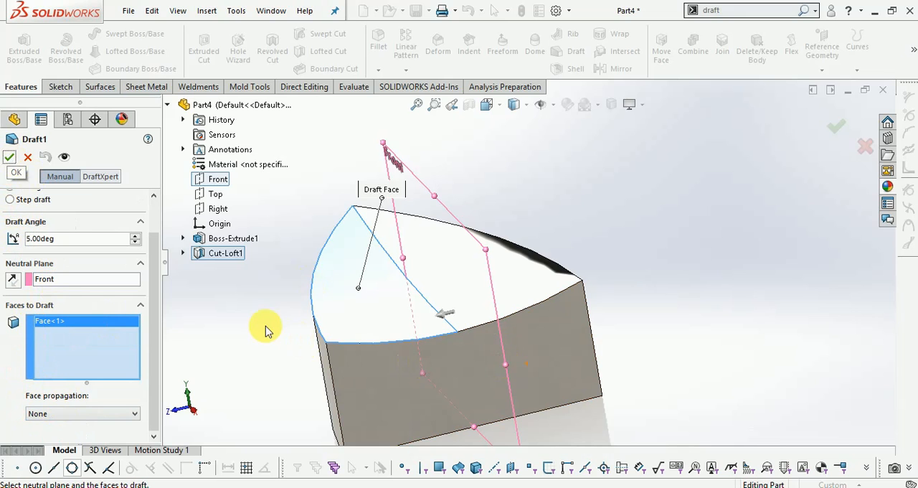
left_click(10, 159)
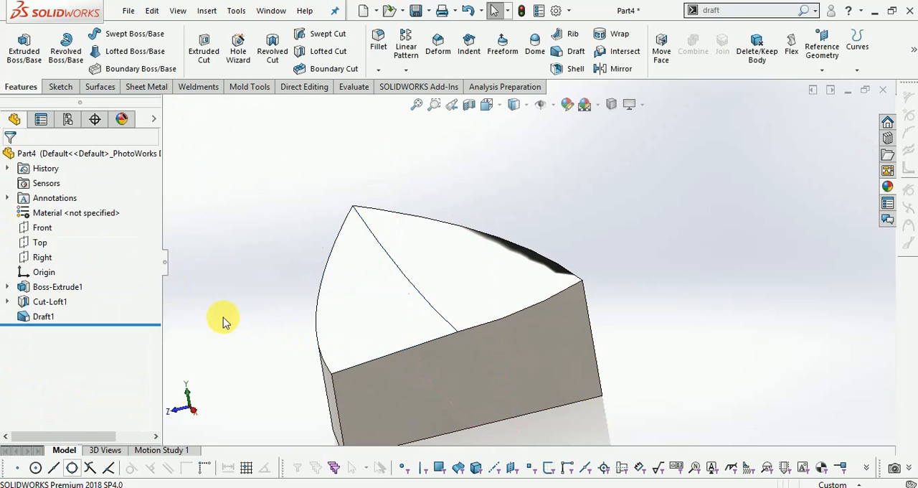
middle_click_drag(254, 338, 323, 316)
scroll(335, 304, "up", 2)
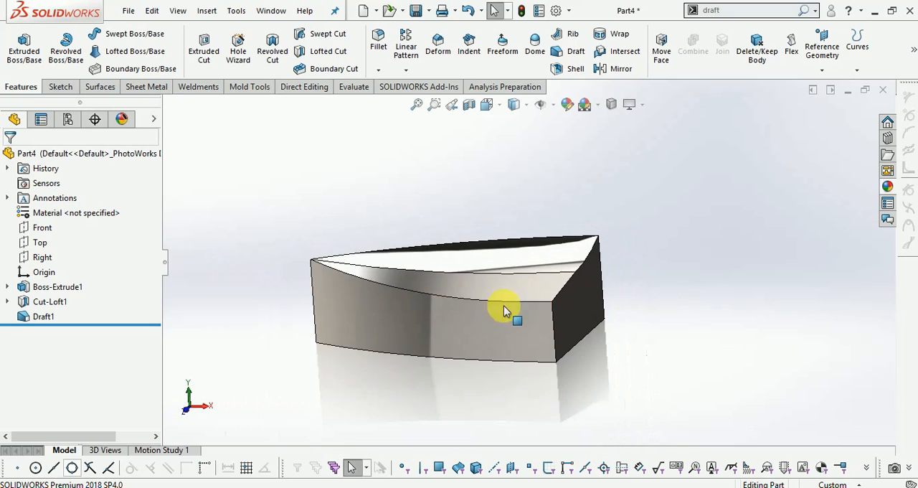
middle_click_drag(526, 317, 459, 322)
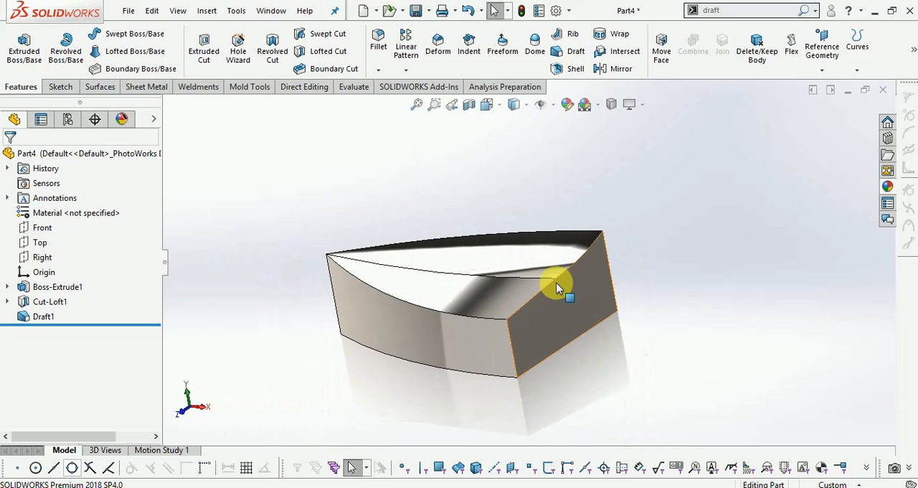
left_click(405, 70)
left_click(294, 162)
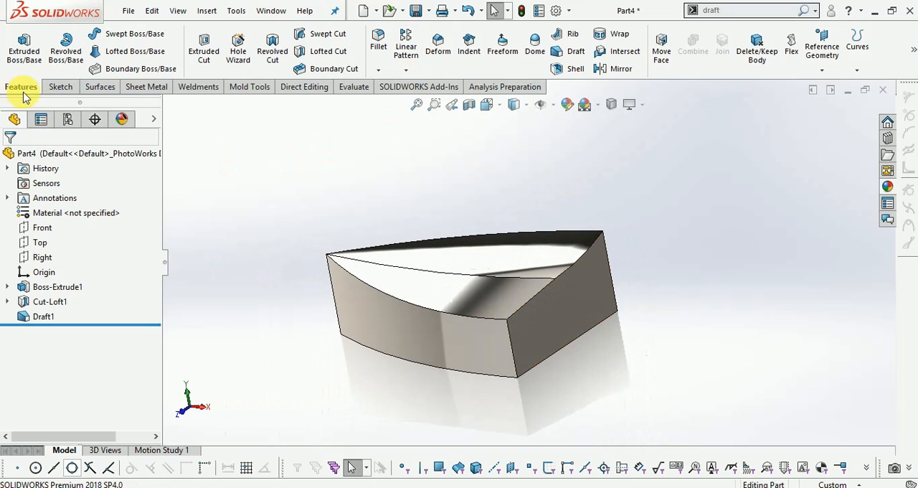
- Sketch a vertical line about 50 mm long on the part's flat end face, from the origin down to the bottom edge
left_click(60, 87)
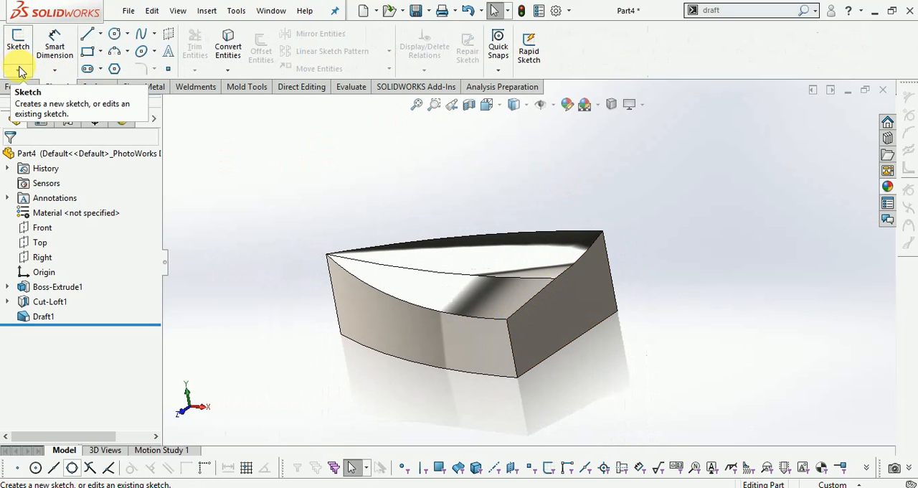
left_click(19, 46)
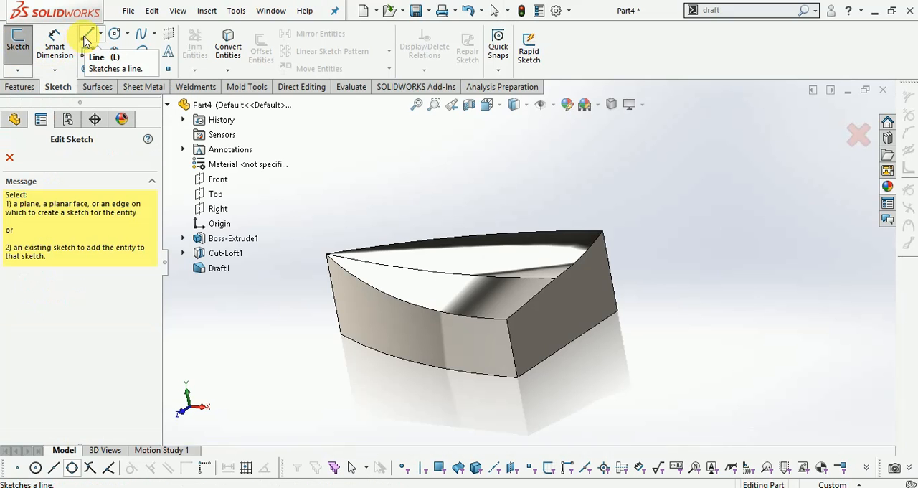
left_click(557, 289)
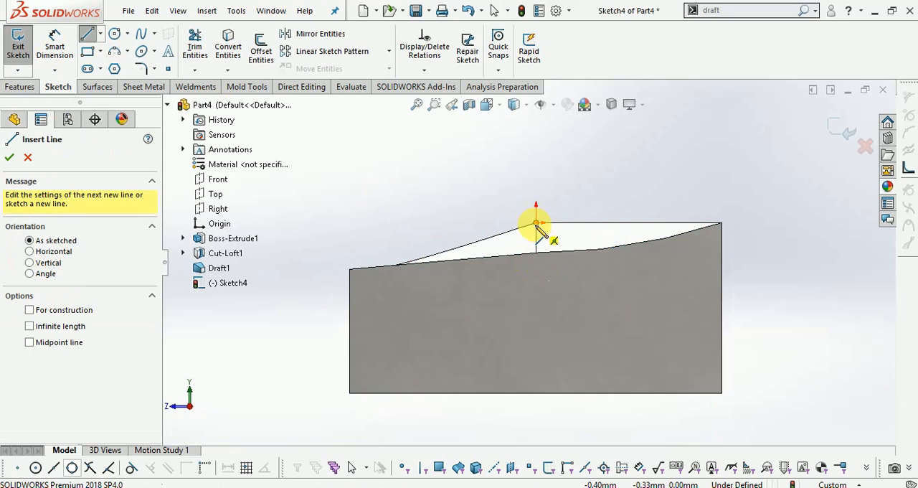
left_click(536, 224)
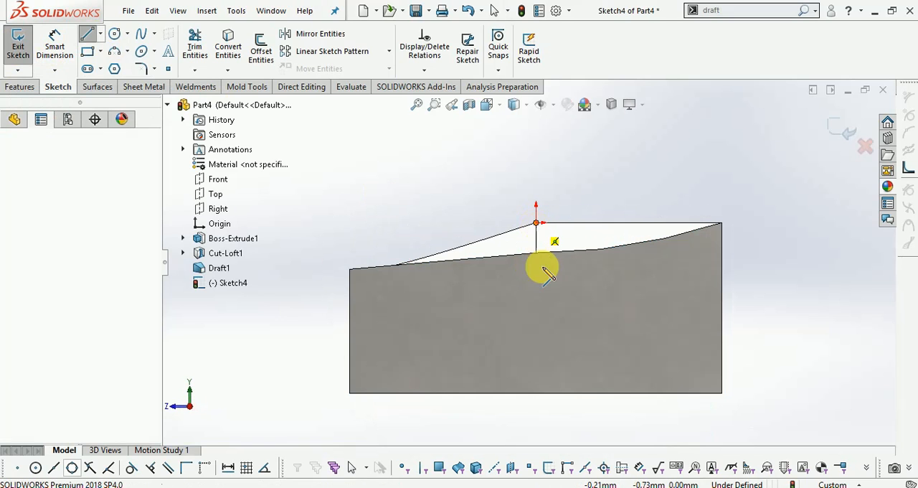
left_click(535, 392)
key("Escape")
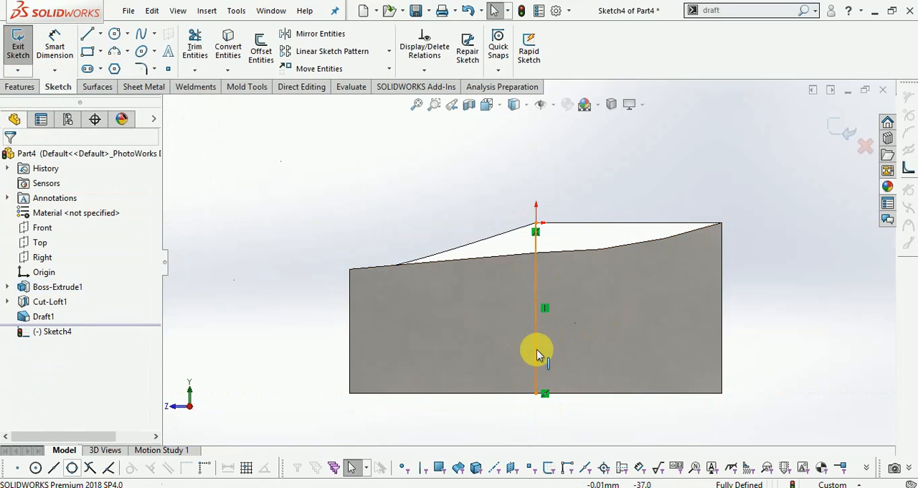
- Convert the vertical line on the end face to construction geometry and exit the sketch
left_click(535, 351)
right_click(533, 350)
left_click(520, 202)
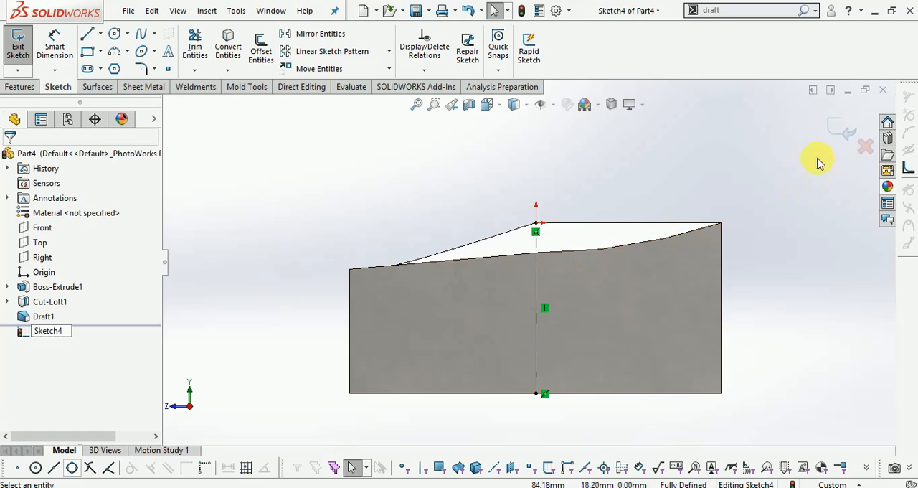
left_click(841, 138)
- Start a circular pattern that patterns bodies and choose the drafted solid body
mouse_move(348, 178)
middle_mouse_down()
mouse_move(412, 215)
mouse_move(402, 204)
middle_mouse_up()
left_click(21, 86)
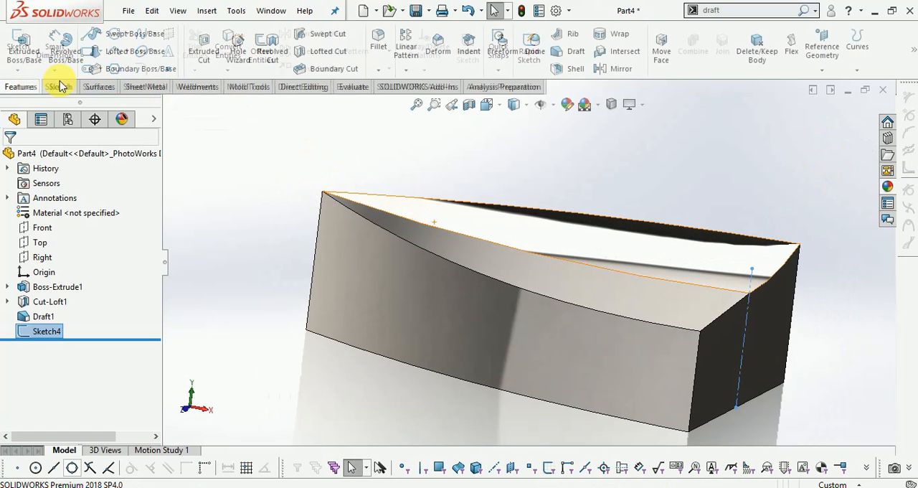
left_click(407, 68)
left_click(423, 101)
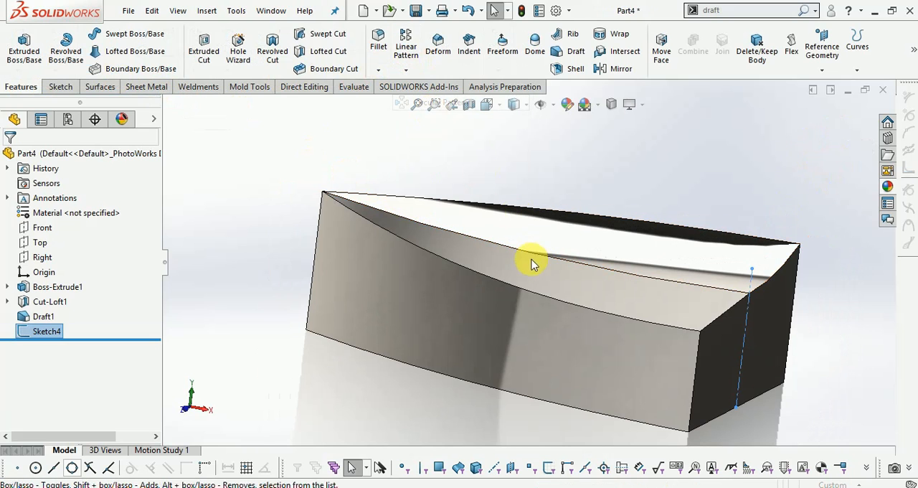
scroll(93, 362, "down", 3)
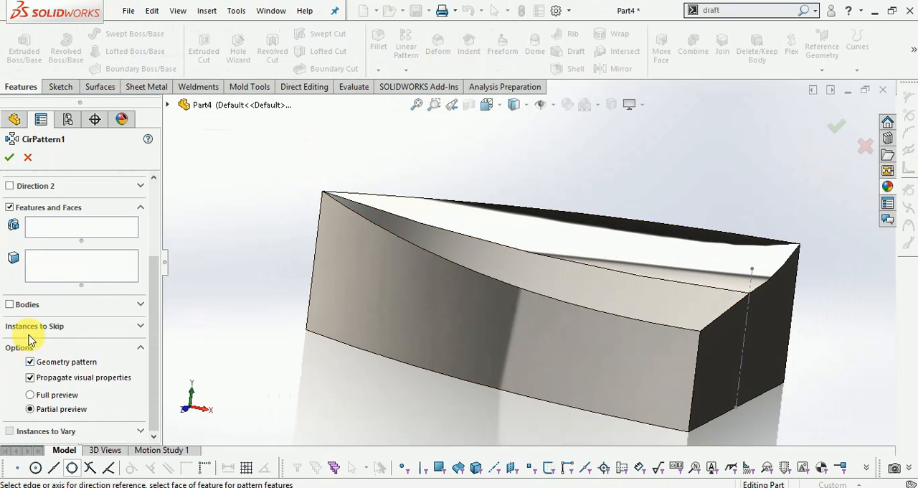
left_click(9, 304)
left_click(422, 297)
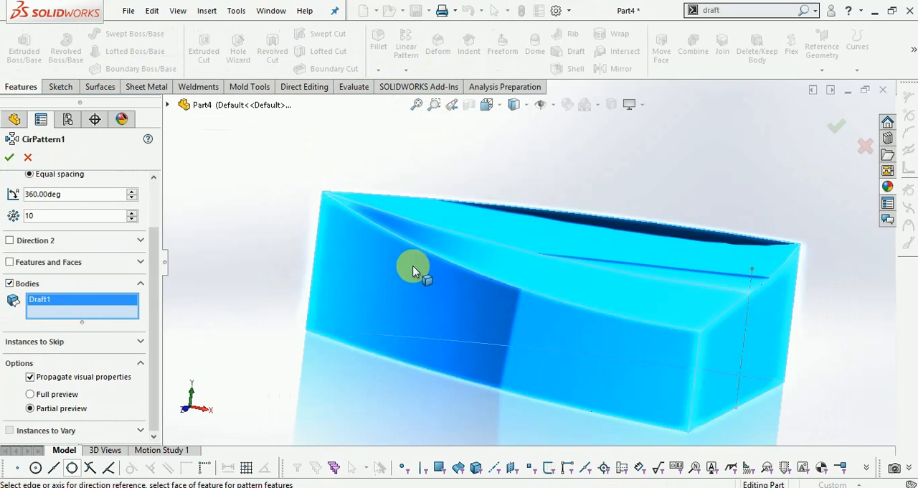
- Use the vertical construction line as the pattern axis, set 15 equally spaced instances over 360 degrees, and complete the pattern
scroll(502, 272, "up", 2)
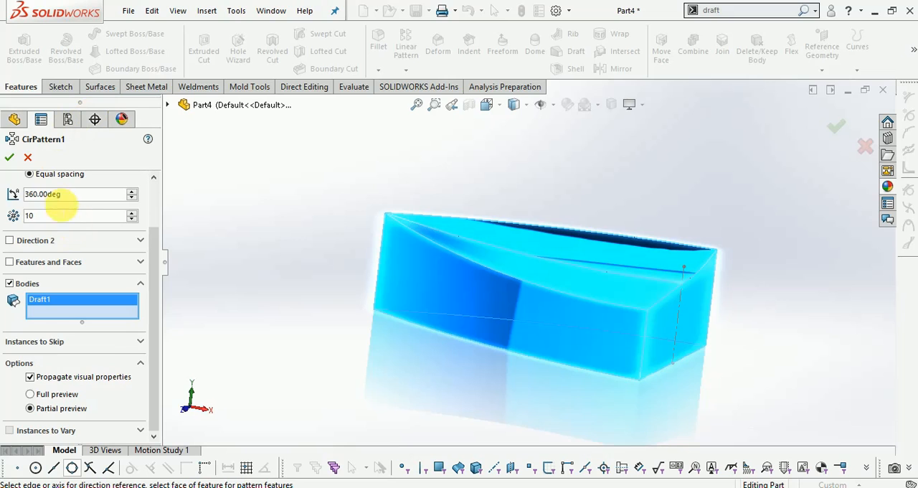
scroll(63, 208, "up", 2)
left_click(101, 198)
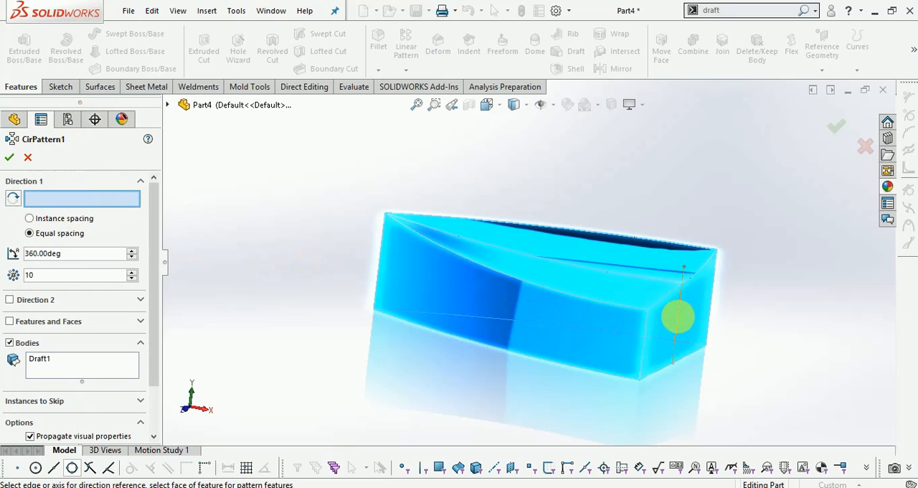
left_click(677, 321)
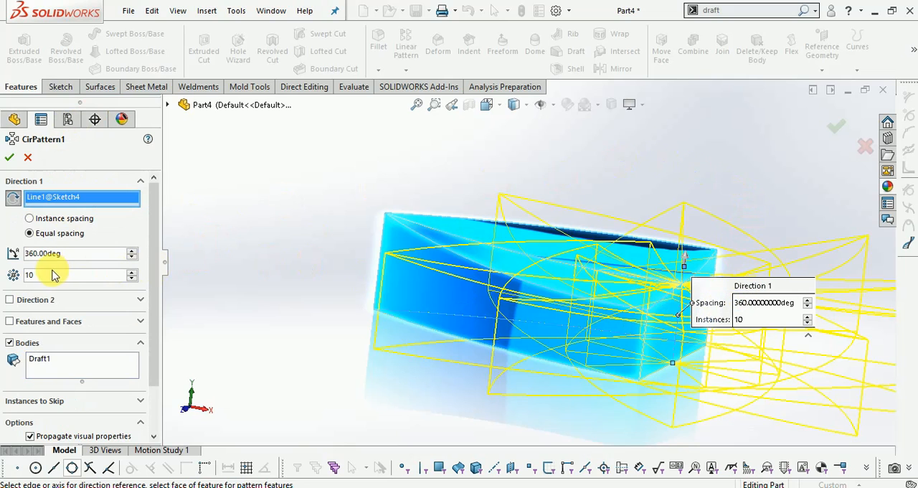
type("15")
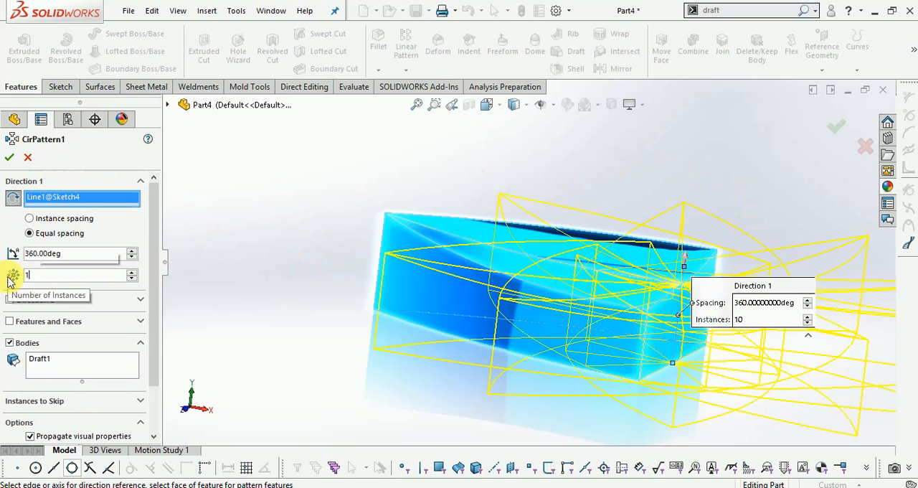
key("Return")
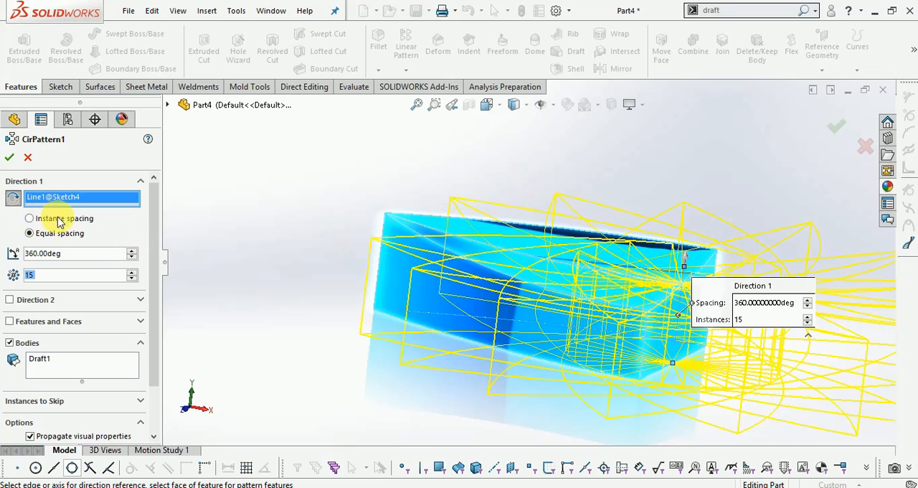
left_click(837, 130)
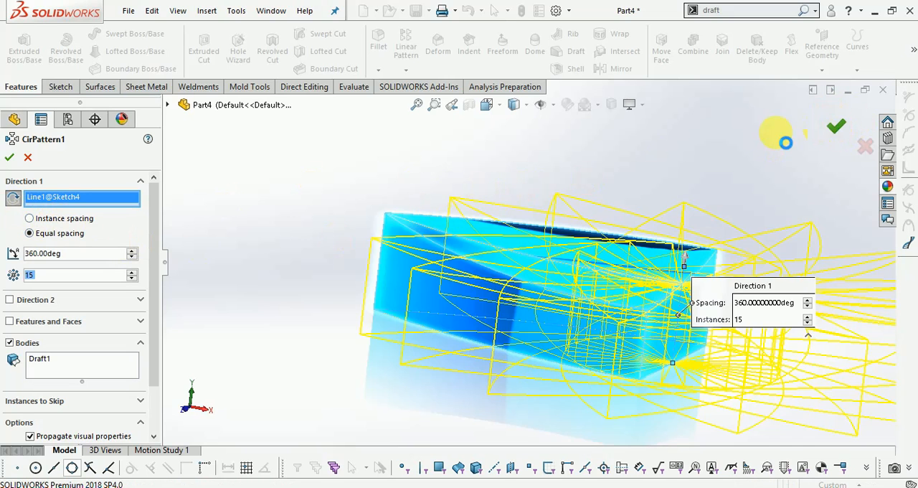
- Combine the drafted body and all its circular-pattern copies into a single body with the Add operation
middle_click_drag(553, 242, 661, 259)
scroll(663, 312, "down", 3)
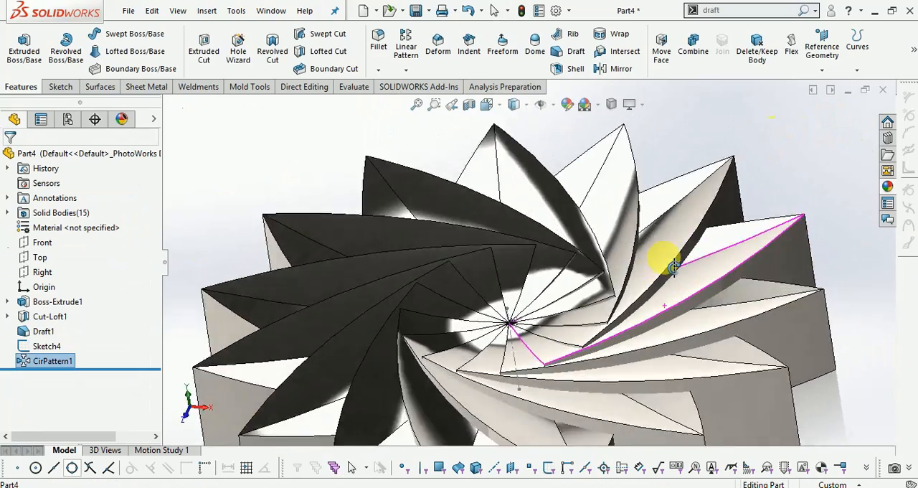
scroll(647, 255, "up", 3)
middle_click_drag(586, 291, 689, 416)
scroll(679, 410, "down", 1)
left_click(692, 41)
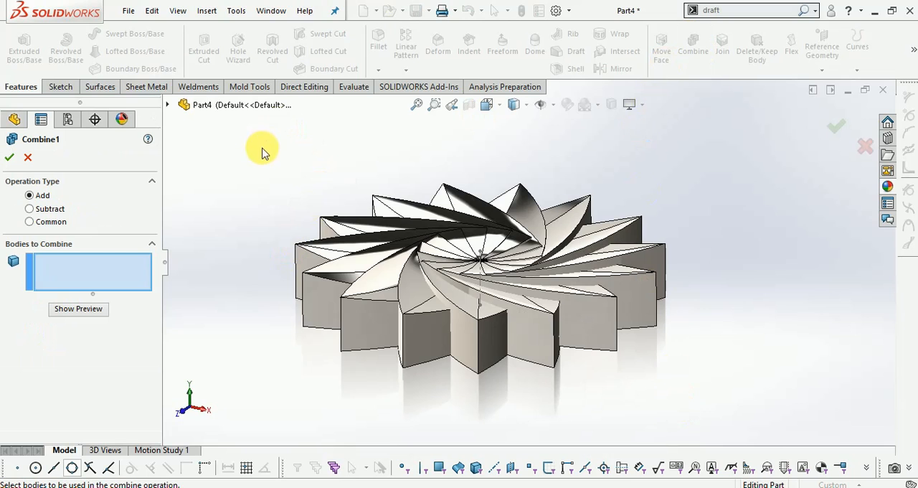
left_click_drag(260, 242, 746, 390)
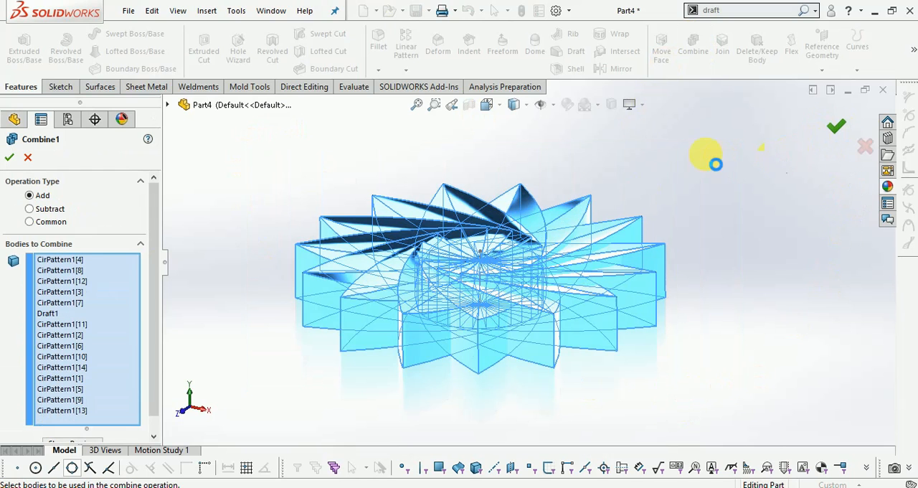
middle_click_drag(592, 171, 558, 20)
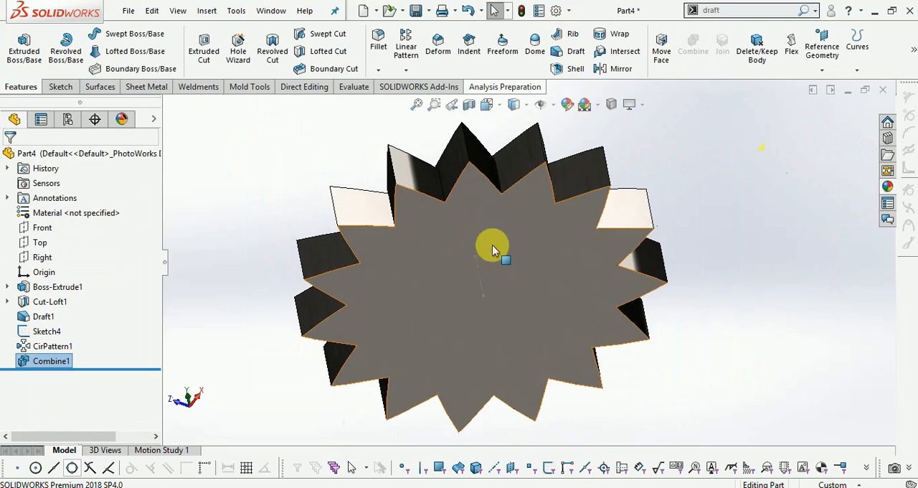
middle_click_drag(728, 198, 656, 212)
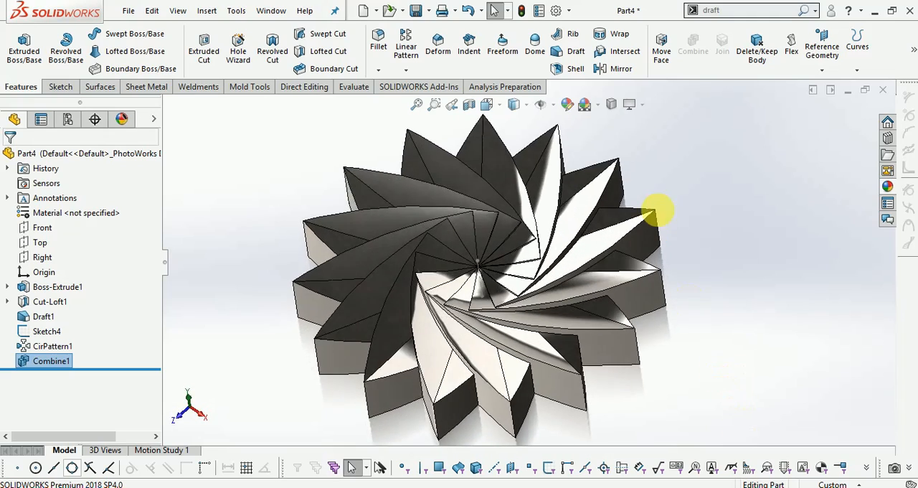
mouse_move(710, 233)
middle_mouse_down()
mouse_move(707, 221)
mouse_move(725, 232)
middle_mouse_up()
scroll(459, 273, "down", 5)
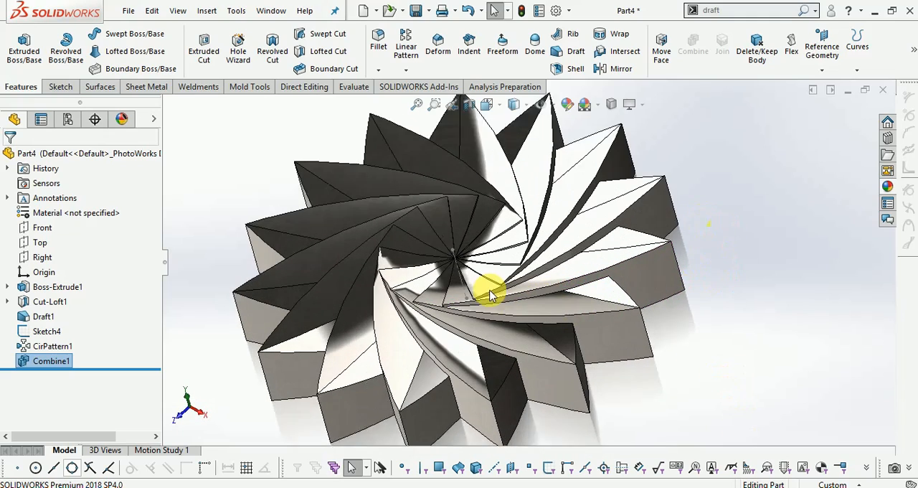
- Hide the sketch containing the pattern-axis line at the centre of the part
right_click(445, 252)
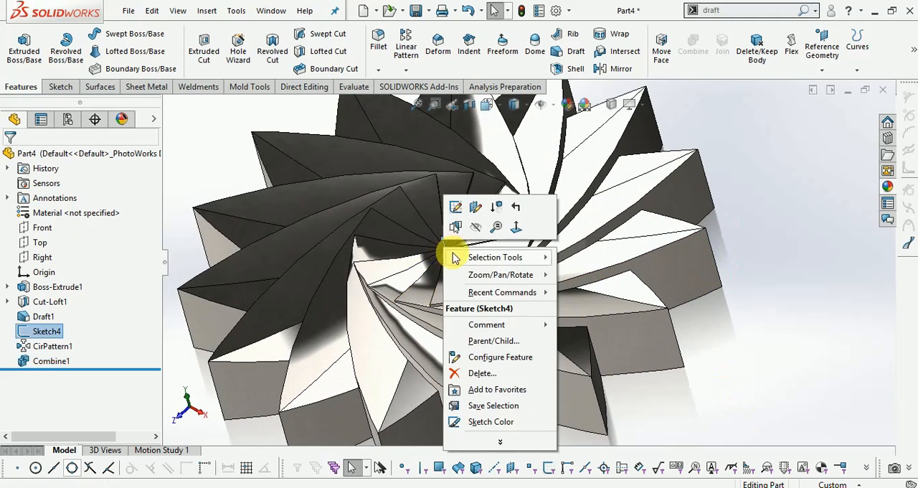
left_click(475, 227)
scroll(775, 235, "up", 2)
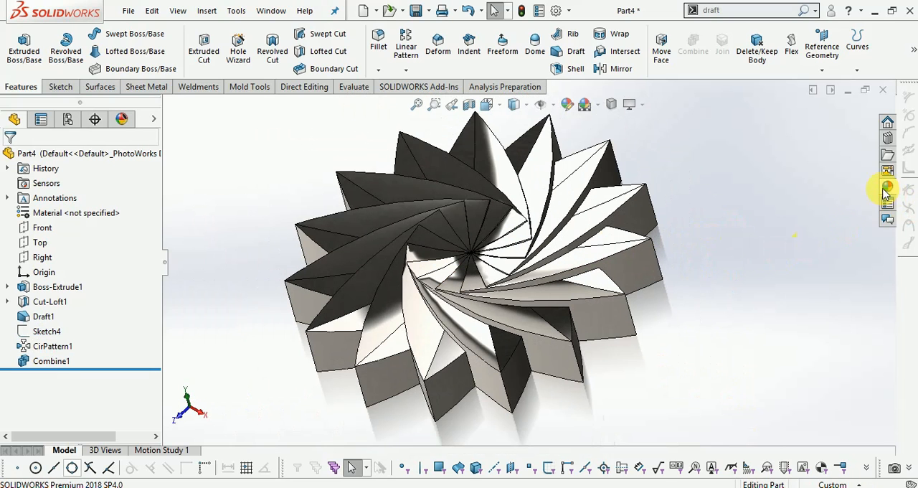
- Edit the whole part's polished steel appearance and recolour it bright green
left_click(887, 187)
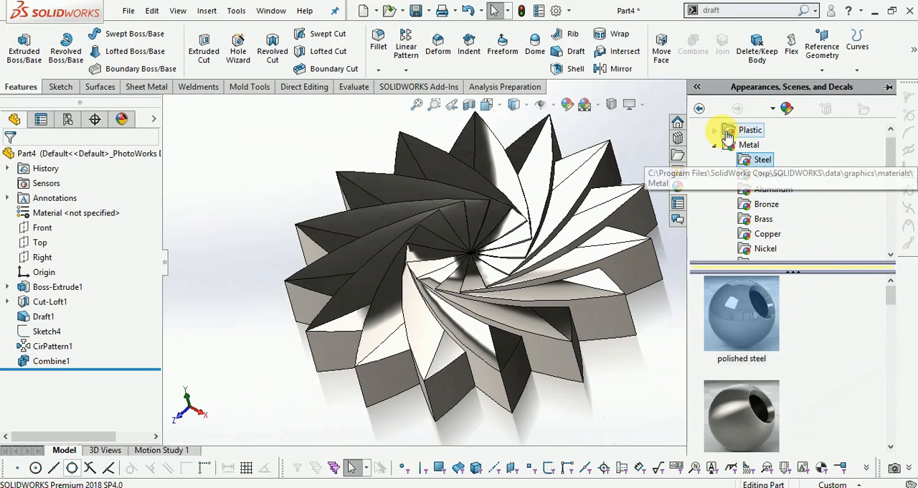
scroll(600, 272, "up", 1)
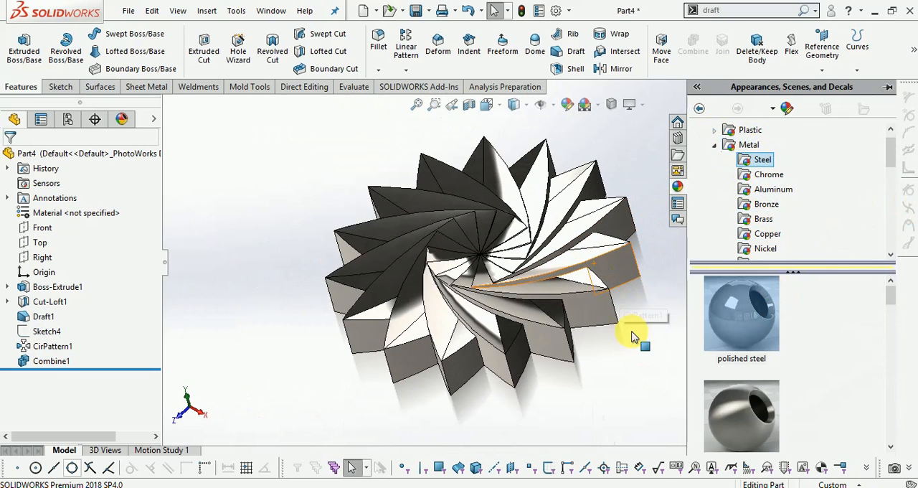
left_click(651, 344)
left_click(566, 104)
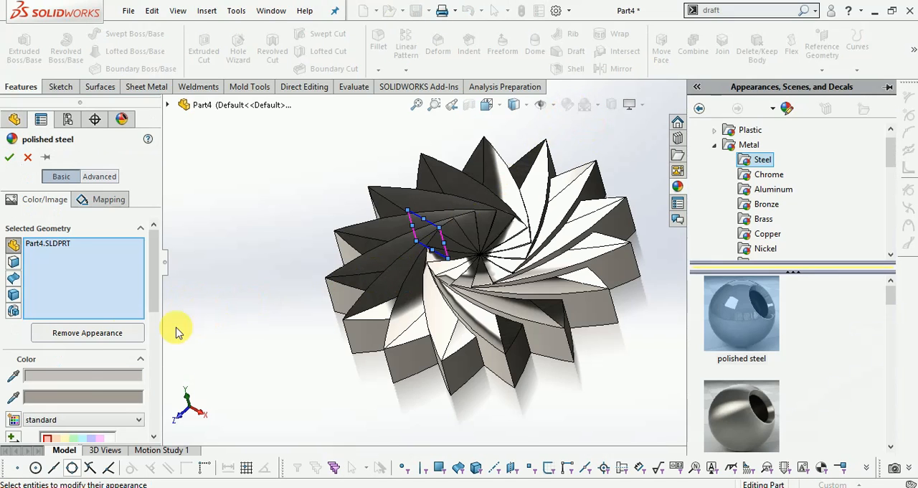
scroll(82, 387, "down", 4)
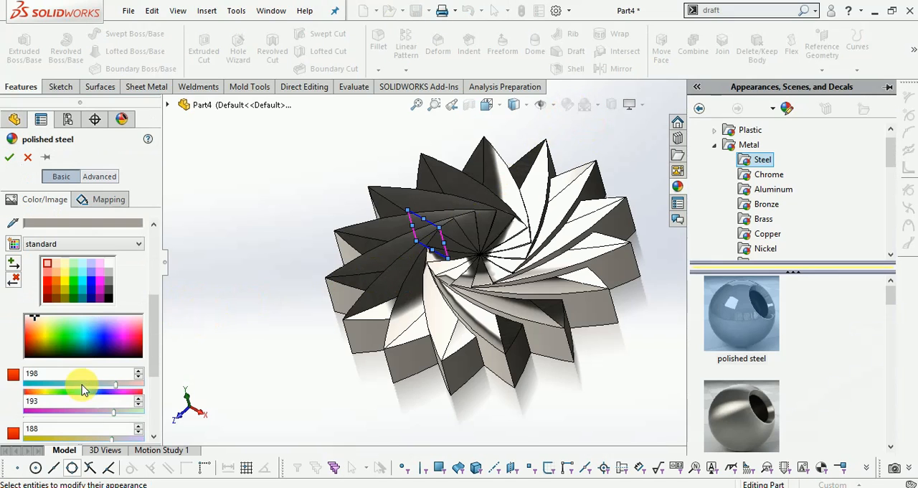
left_click(58, 327)
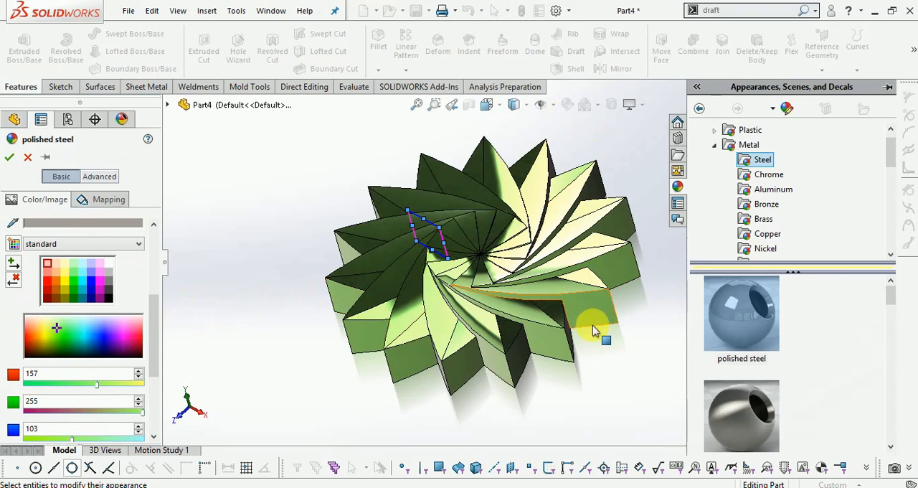
left_click(626, 358)
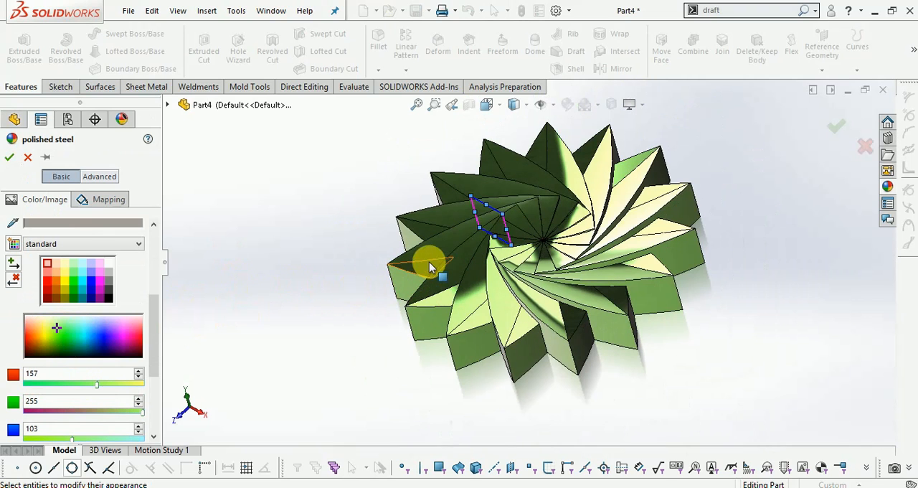
scroll(545, 244, "down", 2)
middle_click_drag(552, 251, 671, 146)
left_click_drag(58, 330, 58, 330)
left_click(837, 128)
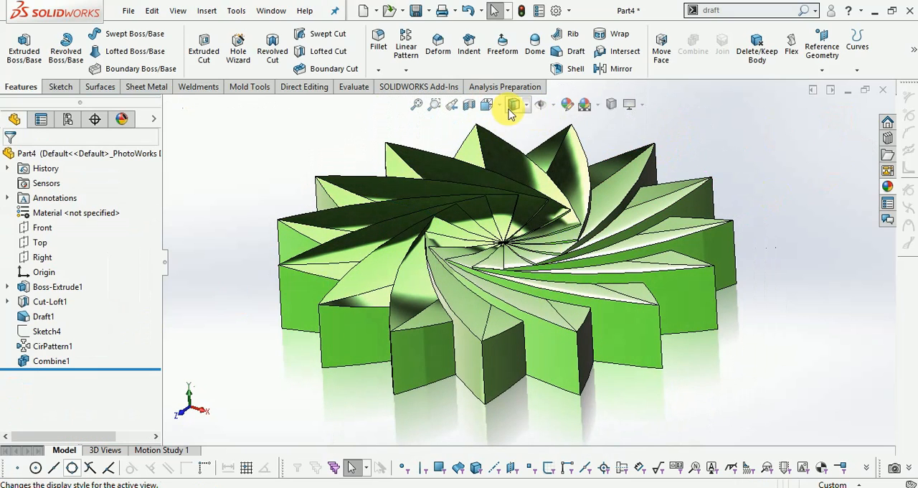
- Apply the green high gloss plastic appearance to the part
left_click(488, 104)
left_click(558, 142)
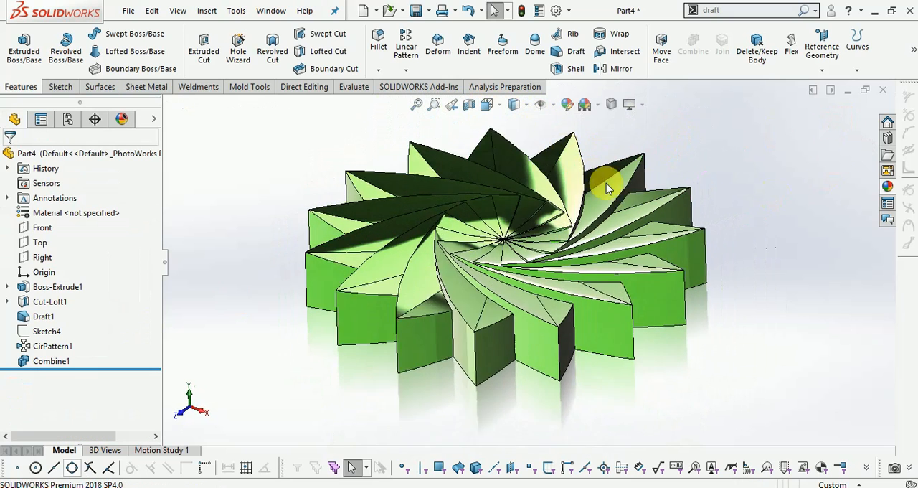
mouse_move(651, 205)
middle_mouse_down()
mouse_move(660, 294)
mouse_move(646, 232)
mouse_move(653, 218)
middle_mouse_up()
left_click(887, 186)
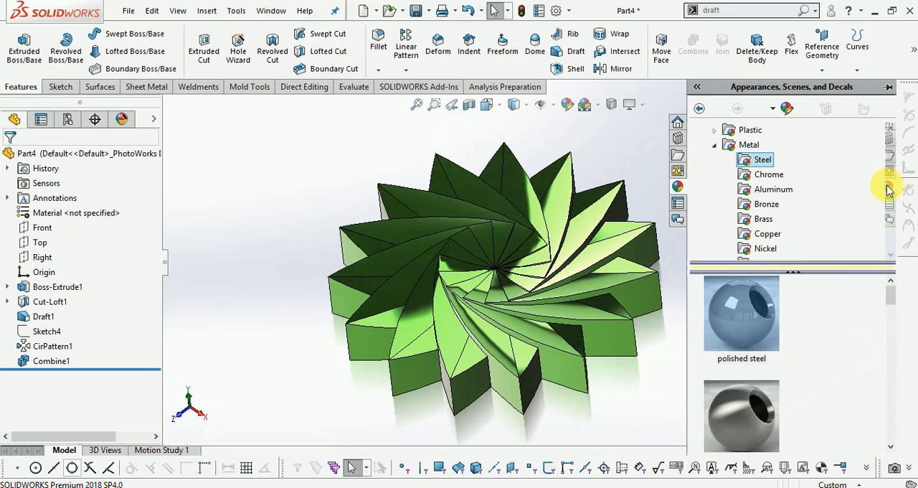
left_click(748, 132)
left_click(723, 131)
left_click(773, 144)
scroll(754, 352, "down", 5)
left_click_drag(733, 405, 527, 286)
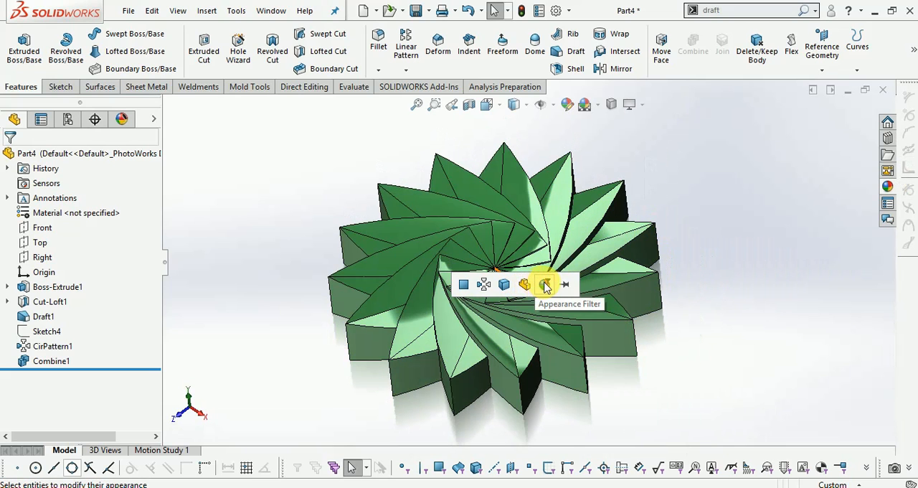
left_click(545, 286)
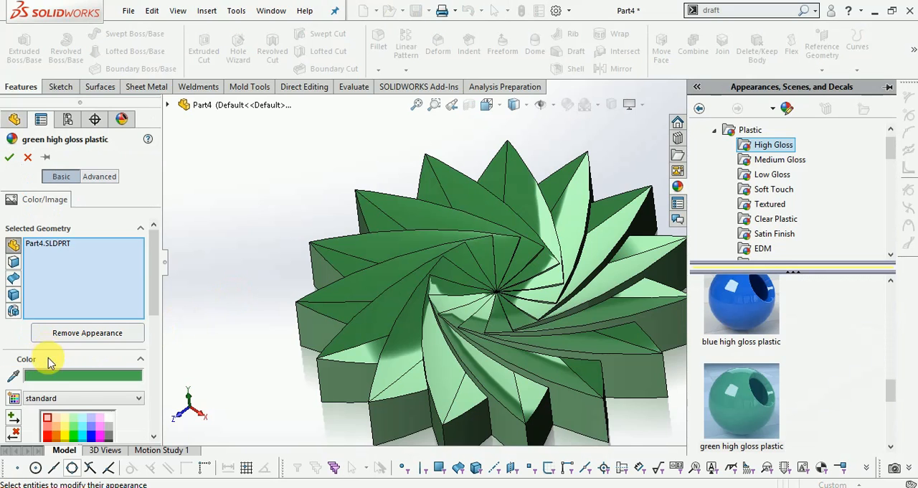
- Lighten the green high gloss plastic's colour to a green with red 136 and green 255, and accept the appearance
scroll(67, 409, "down", 2)
left_click_drag(65, 369, 59, 364)
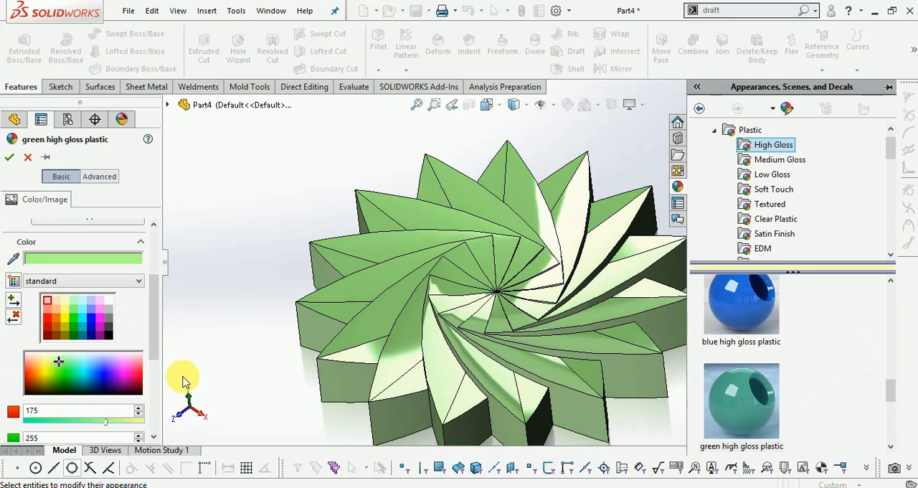
left_click(209, 365)
middle_click_drag(550, 302, 549, 280)
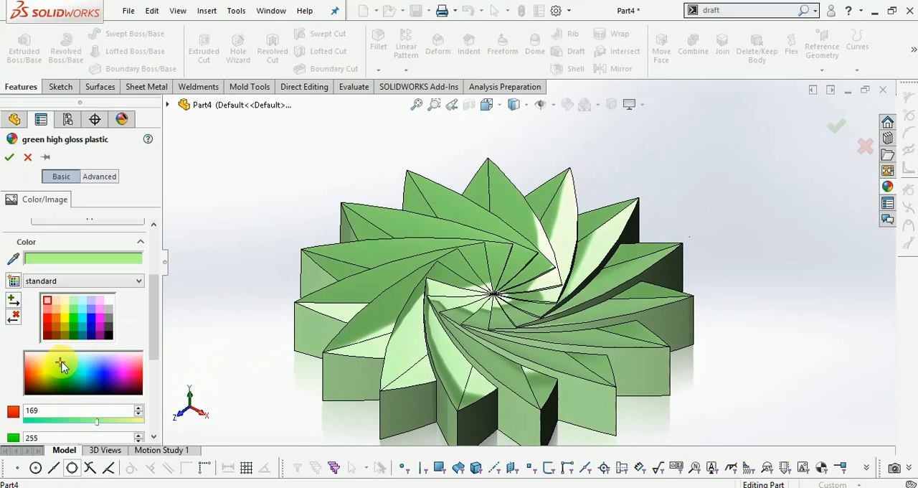
left_click(839, 126)
- Examine the finished green swirling star part from different angles, up close and from farther away
middle_click_drag(749, 206, 735, 188)
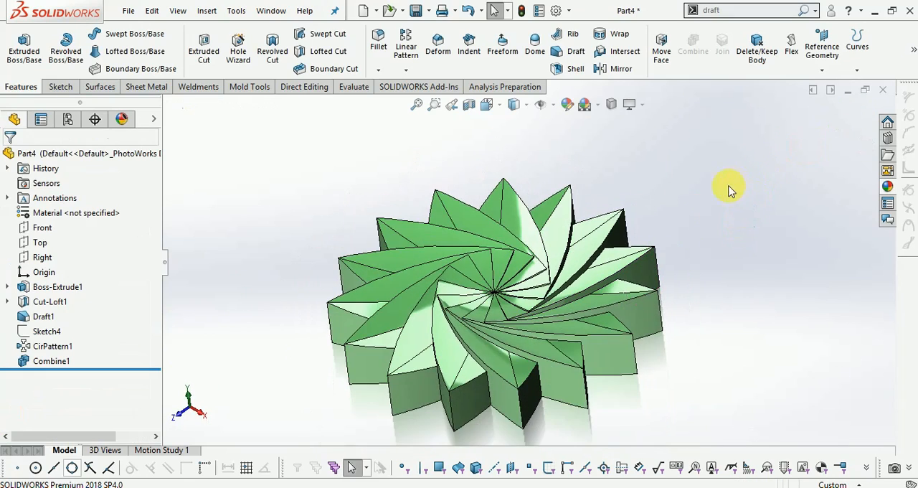
middle_click_drag(631, 307, 629, 323)
scroll(540, 344, "down", 1)
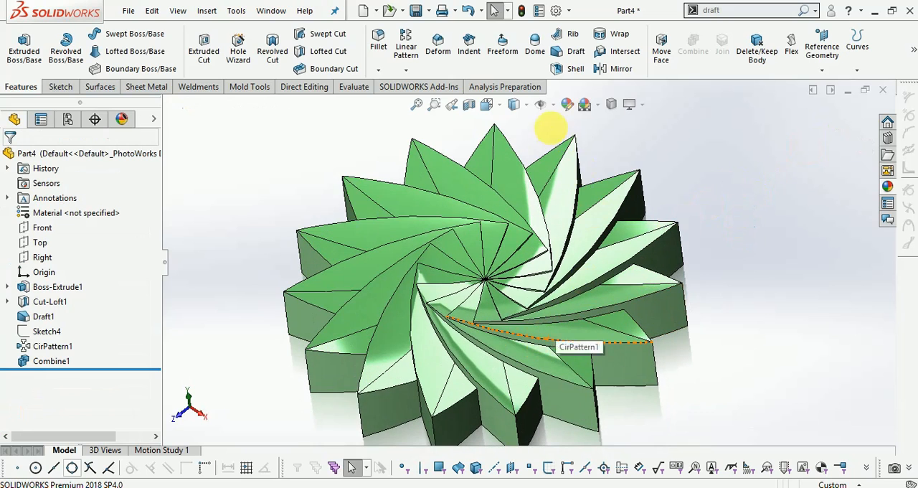
scroll(733, 184, "up", 1)
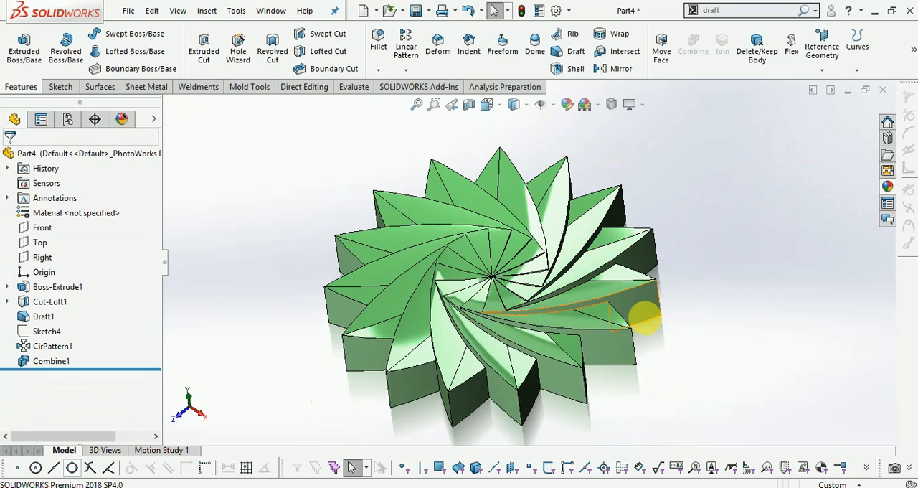
scroll(493, 372, "down", 1)
scroll(724, 351, "up", 1)
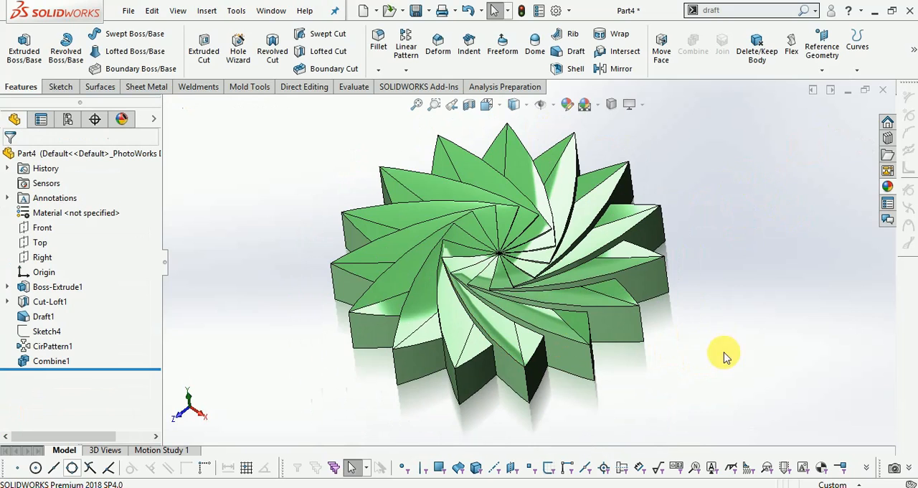
scroll(719, 213, "down", 1)
scroll(536, 248, "up", 1)
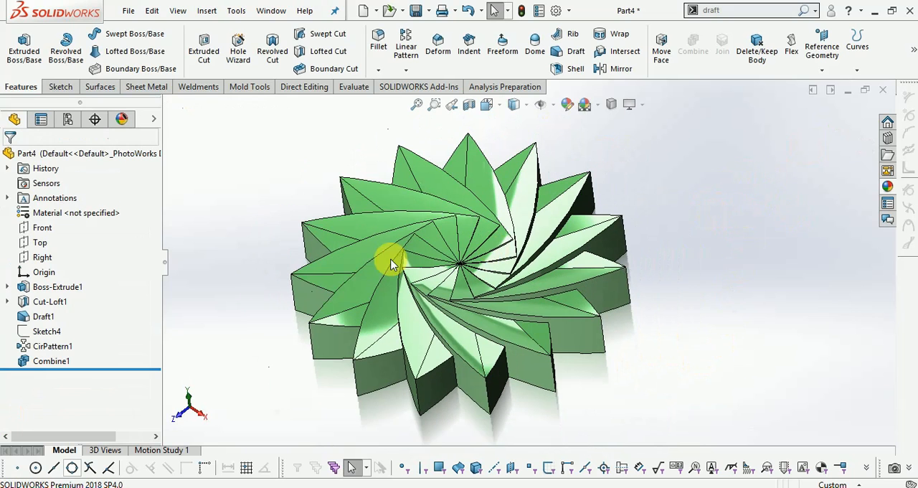
scroll(257, 245, "down", 1)
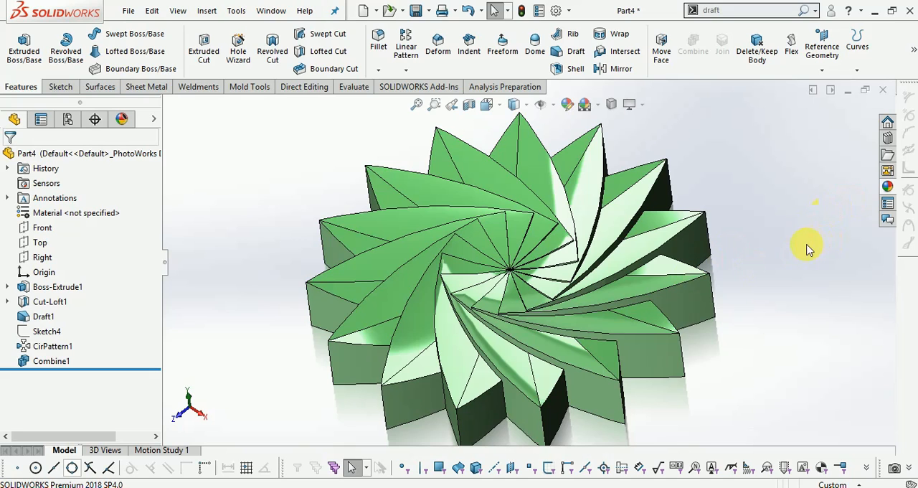
scroll(808, 249, "up", 1)
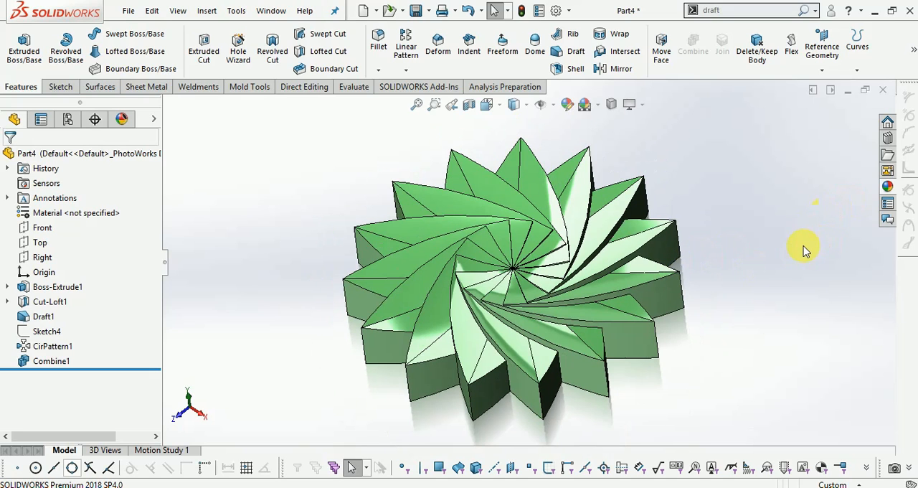